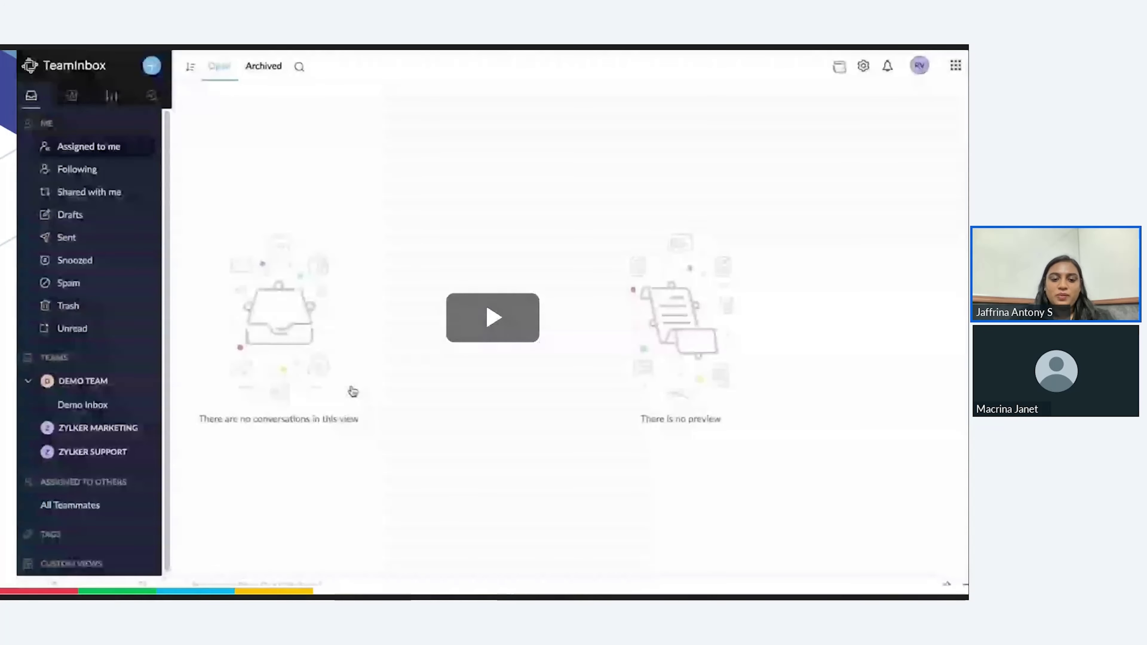
# - Start the demo video showing a new Zylker marketing inbox being created
pyautogui.click(353, 391)
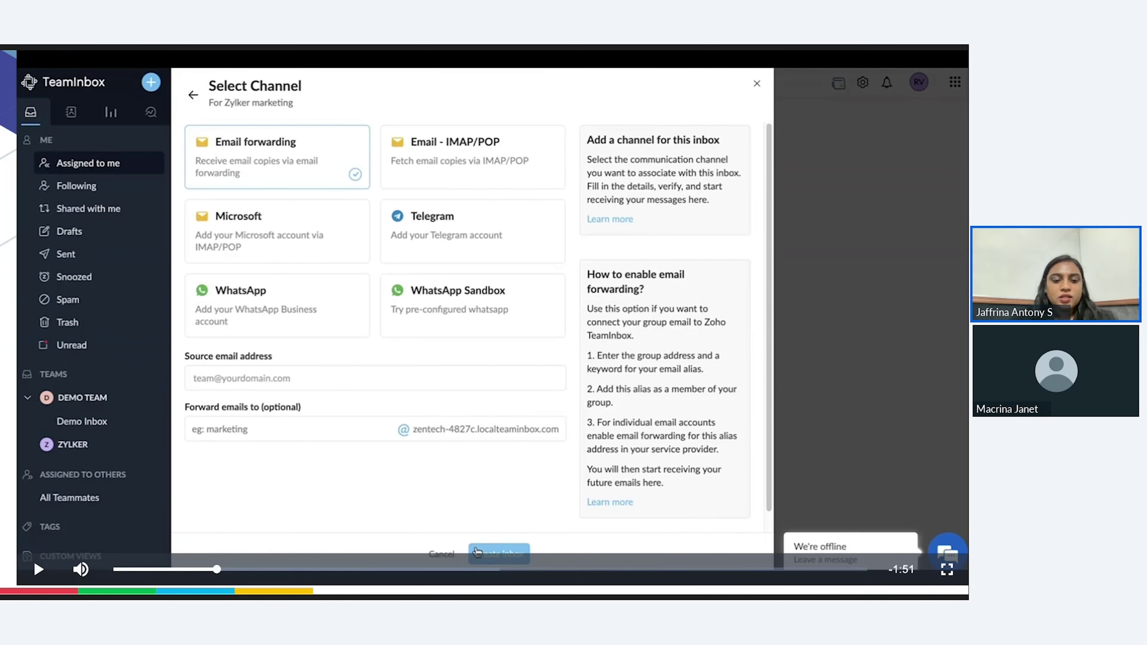
# - Play the demo until WhatsApp is chosen and its integration terms appear
pyautogui.press('space')
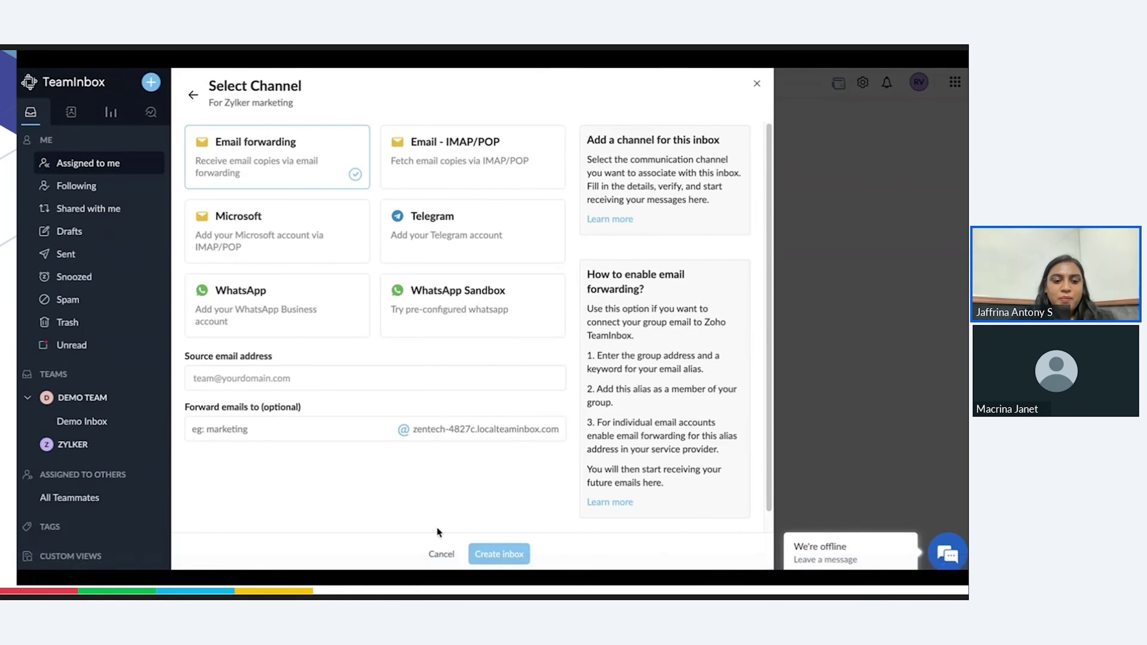
pyautogui.press('space')
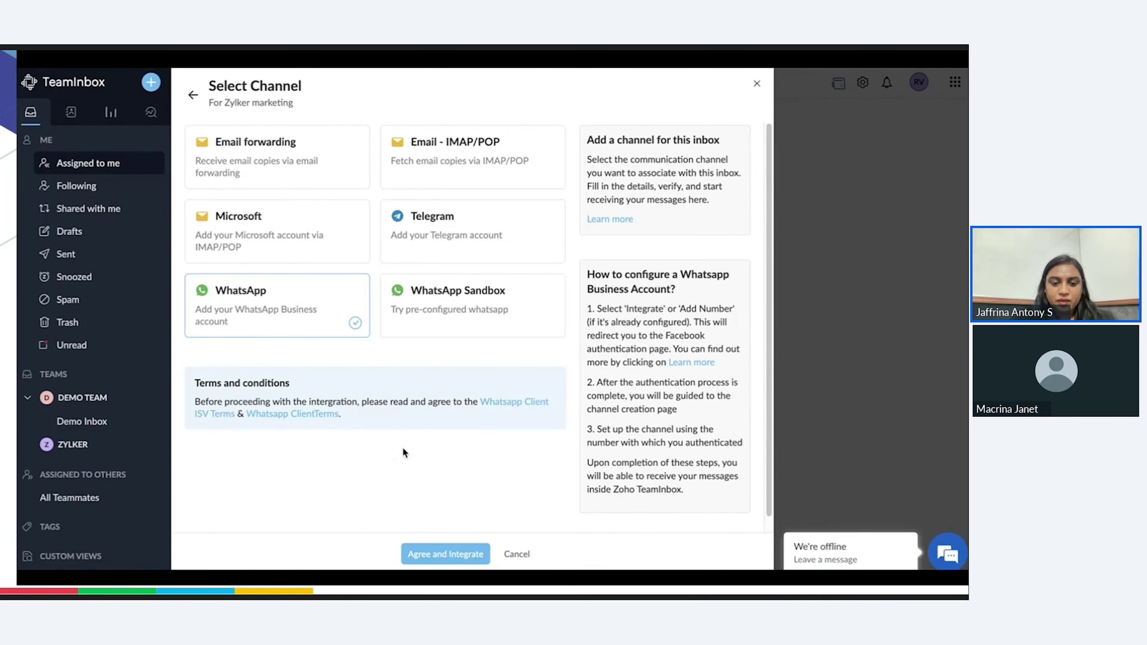
# - Agree to WhatsApp integration and follow the Facebook login with its two-factor code
pyautogui.click(441, 561)
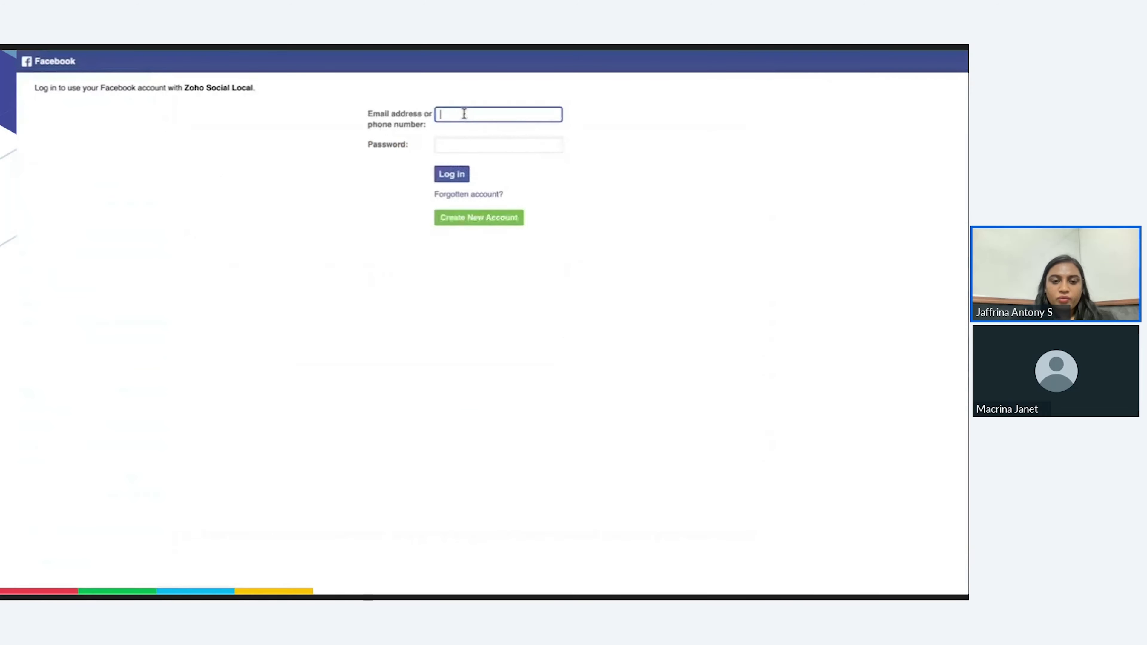
pyautogui.press('space')
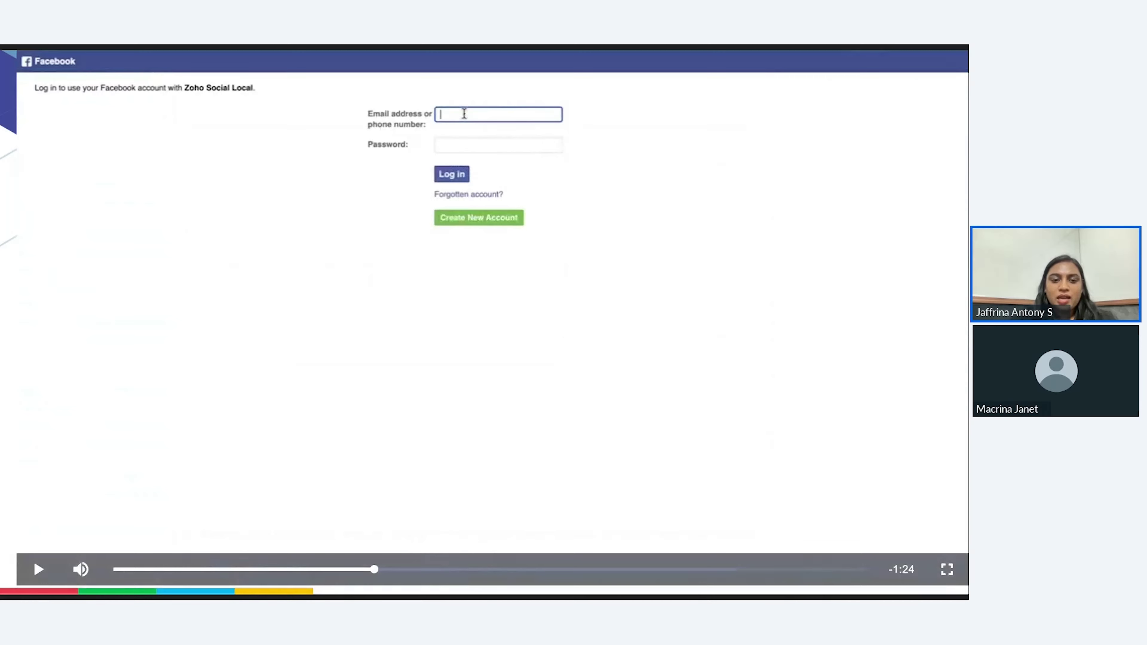
pyautogui.press('space')
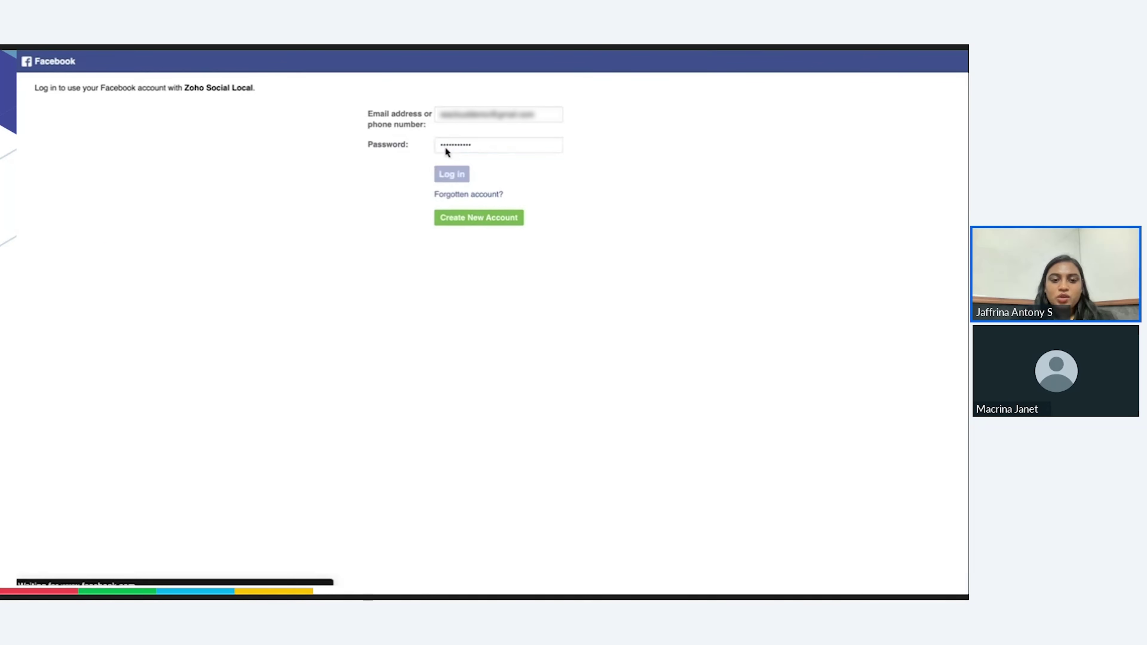
pyautogui.press('space')
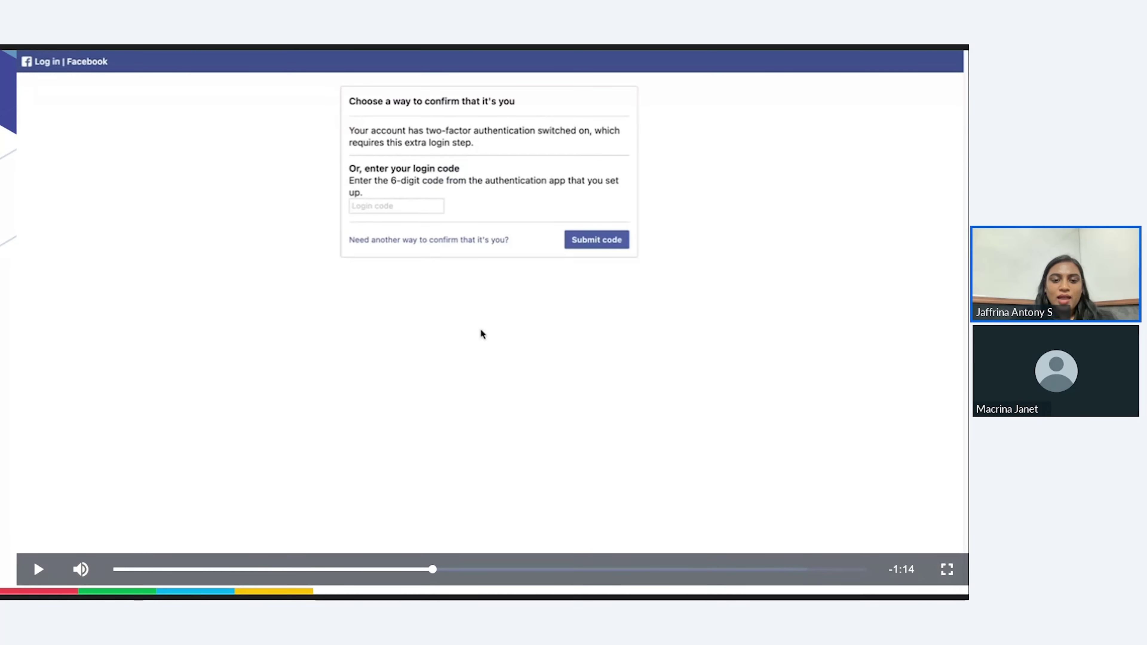
pyautogui.press('space')
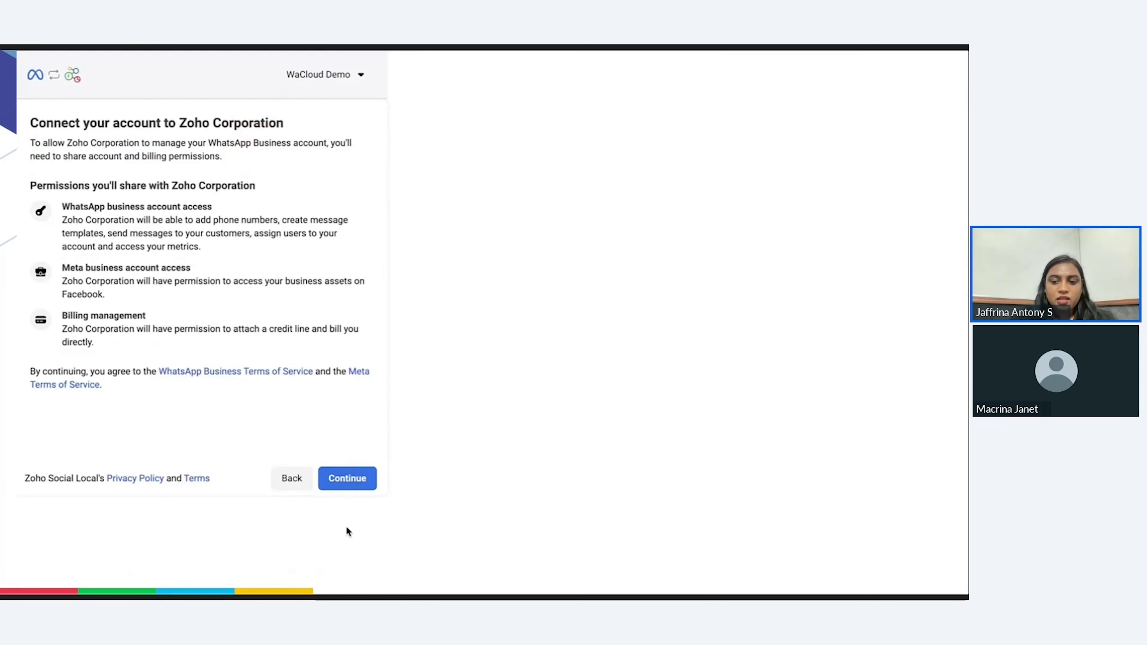
# - Follow the demo granting Zoho Corporation permissions and confirming the existing Meta business account
pyautogui.press('space')
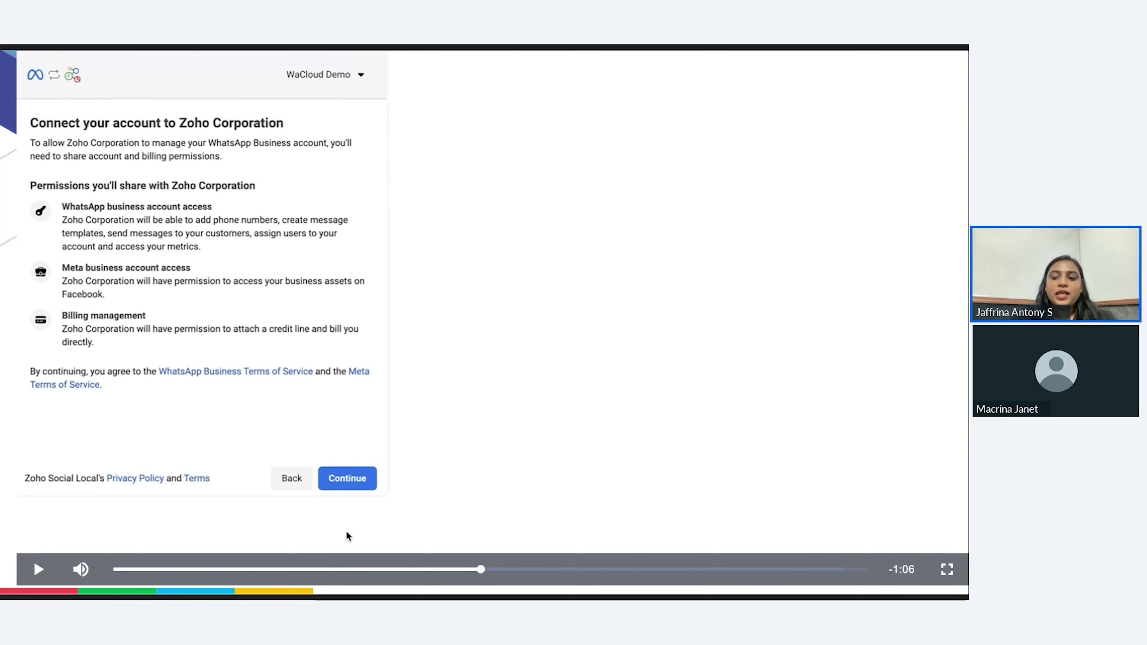
pyautogui.press('space')
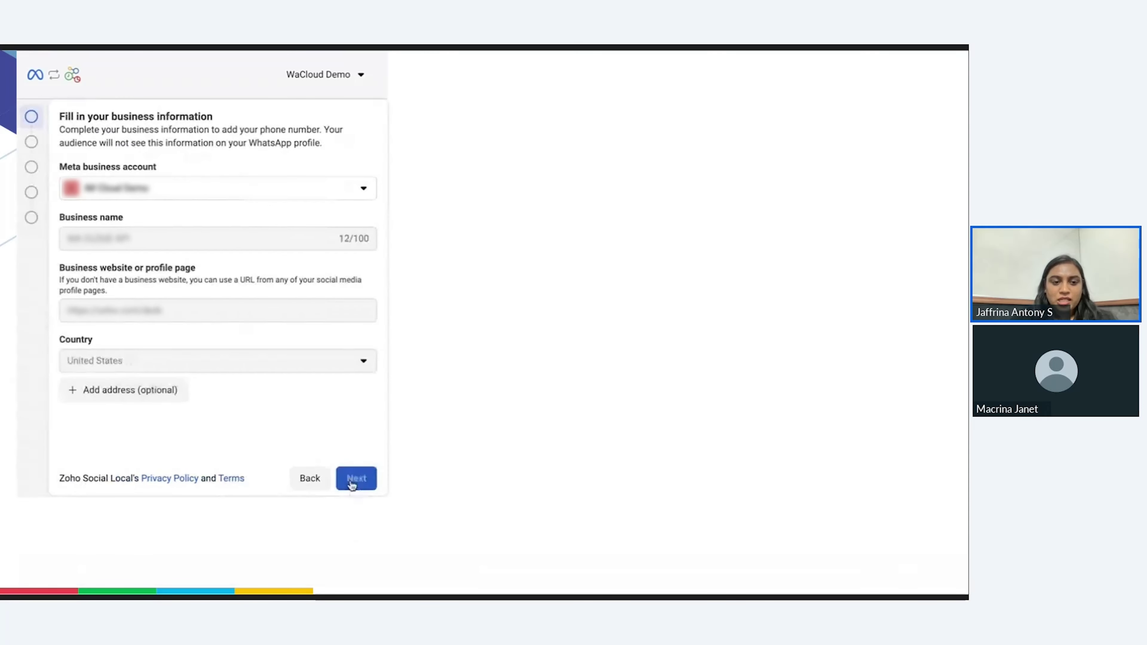
pyautogui.press('space')
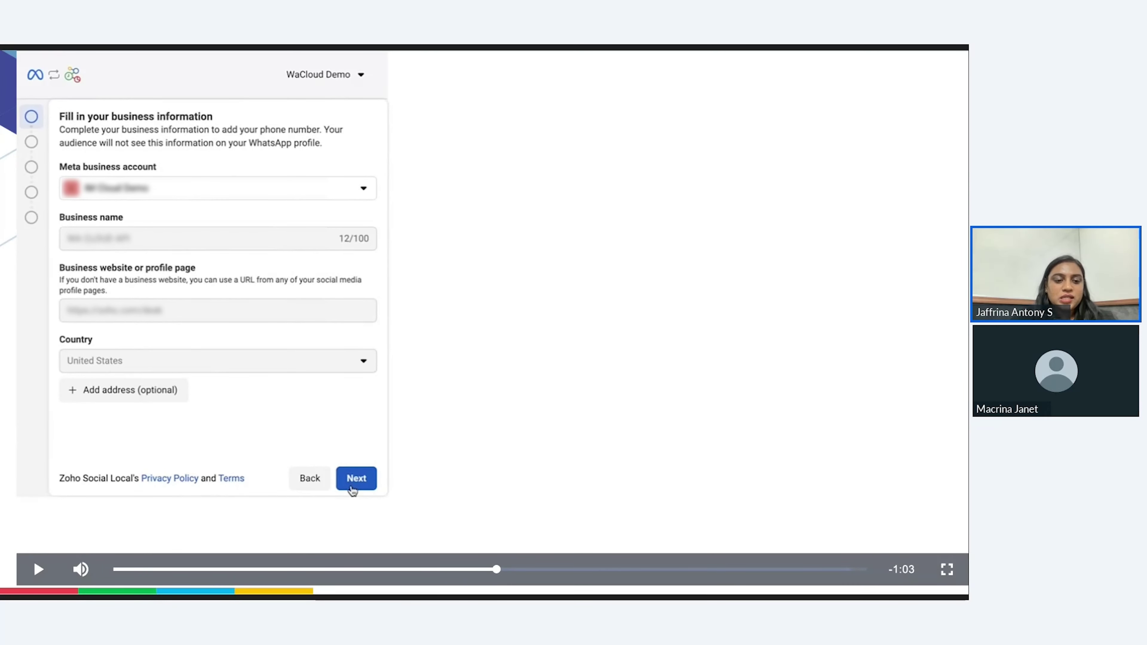
pyautogui.press('space')
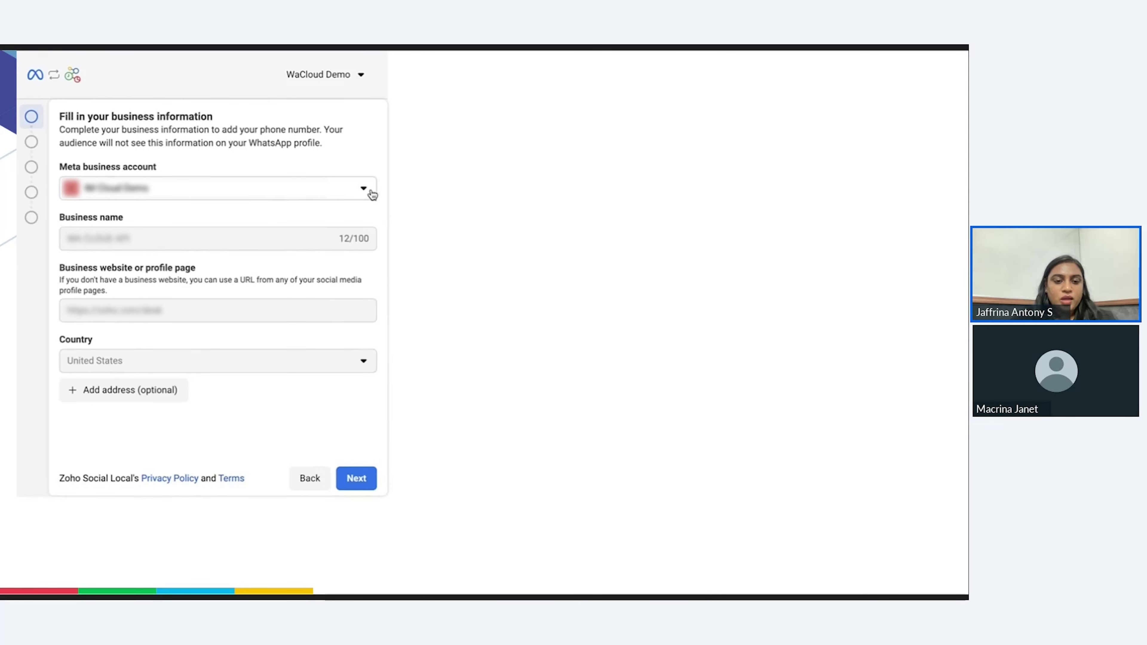
pyautogui.press('space')
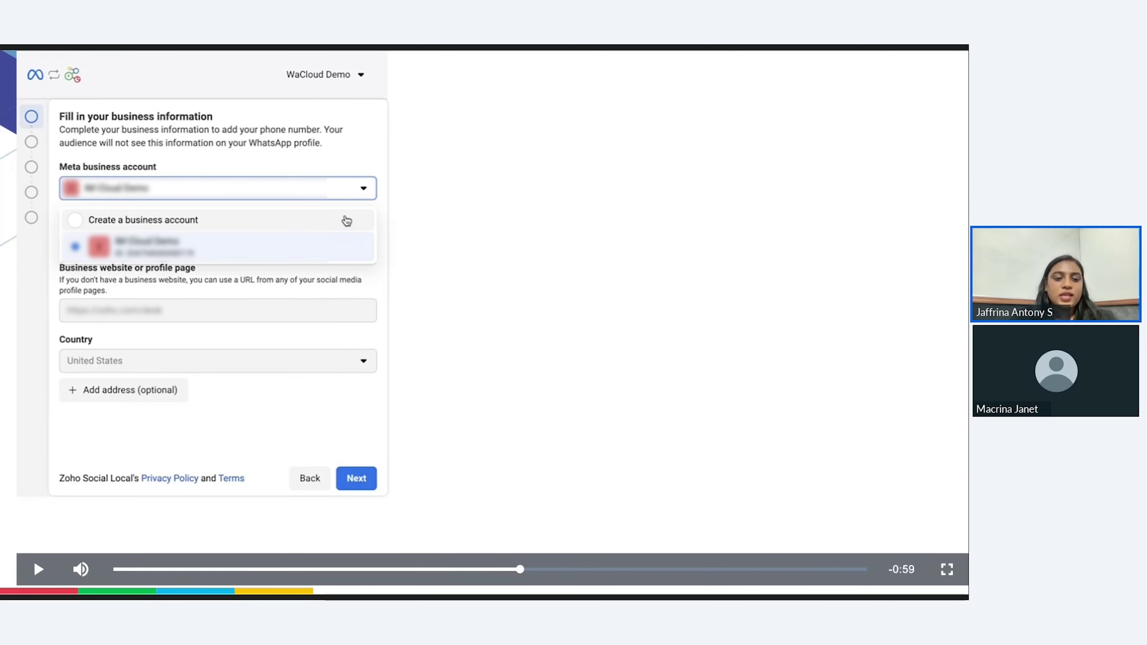
pyautogui.press('space')
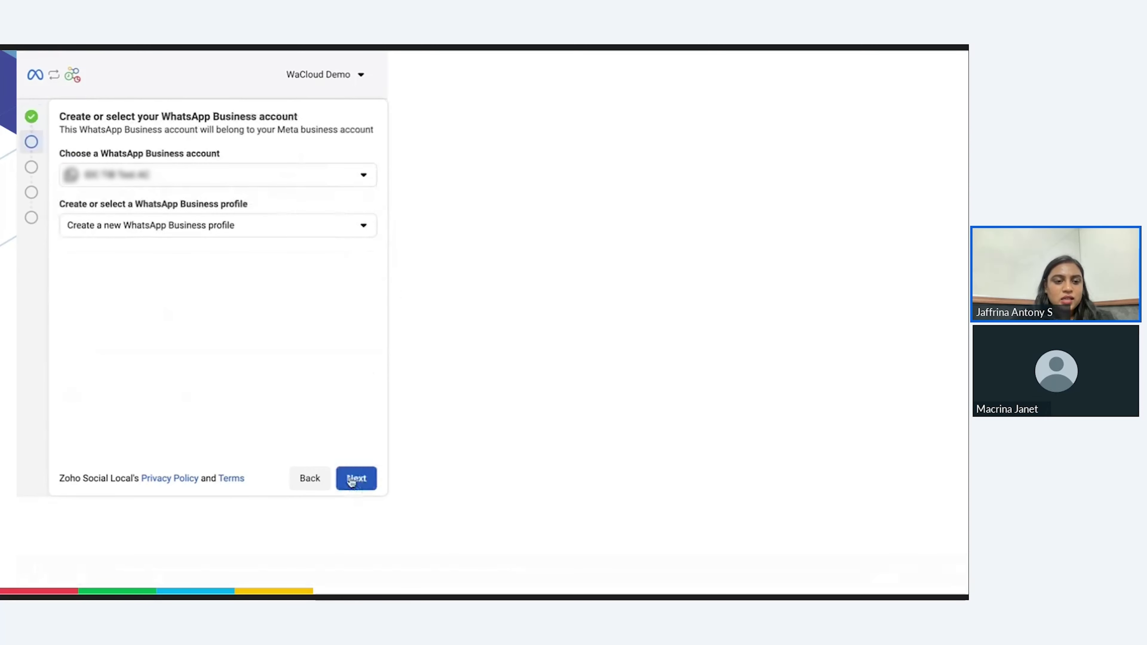
# - Follow the demo linking the verified WhatsApp Business profile until authentication succeeds
pyautogui.press('space')
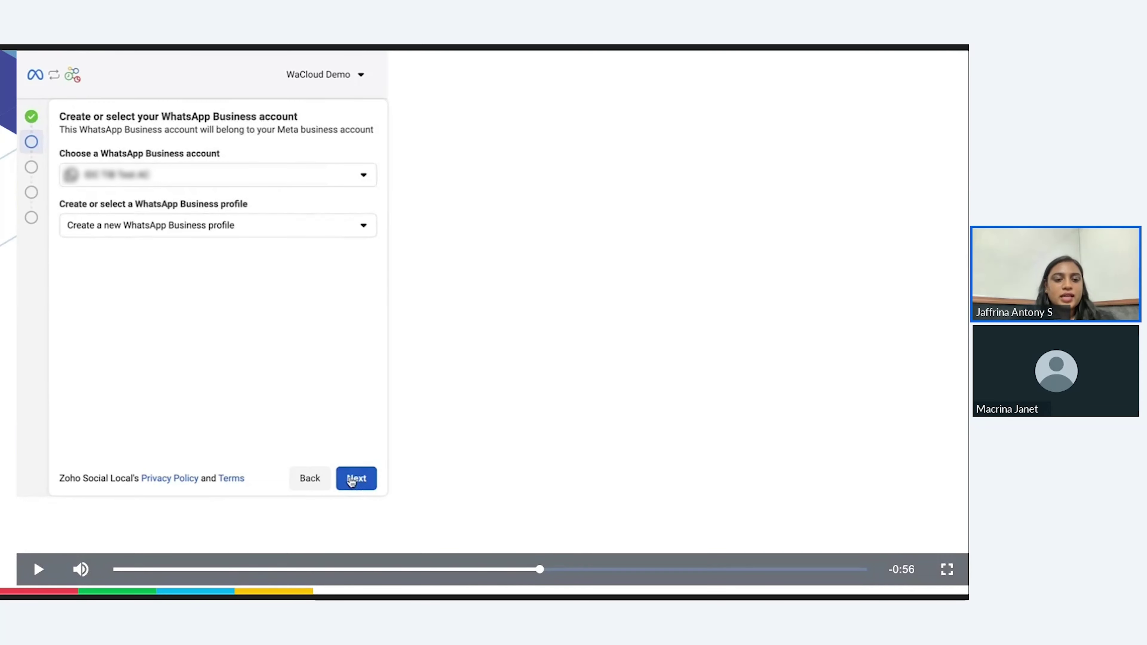
pyautogui.press('space')
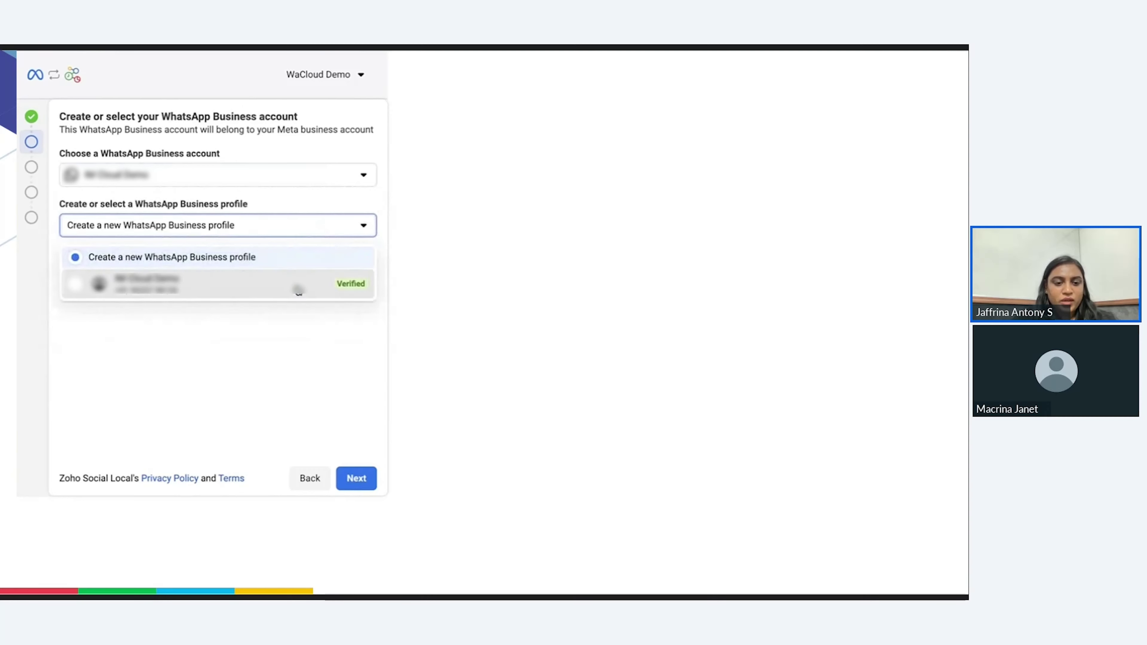
pyautogui.press('space')
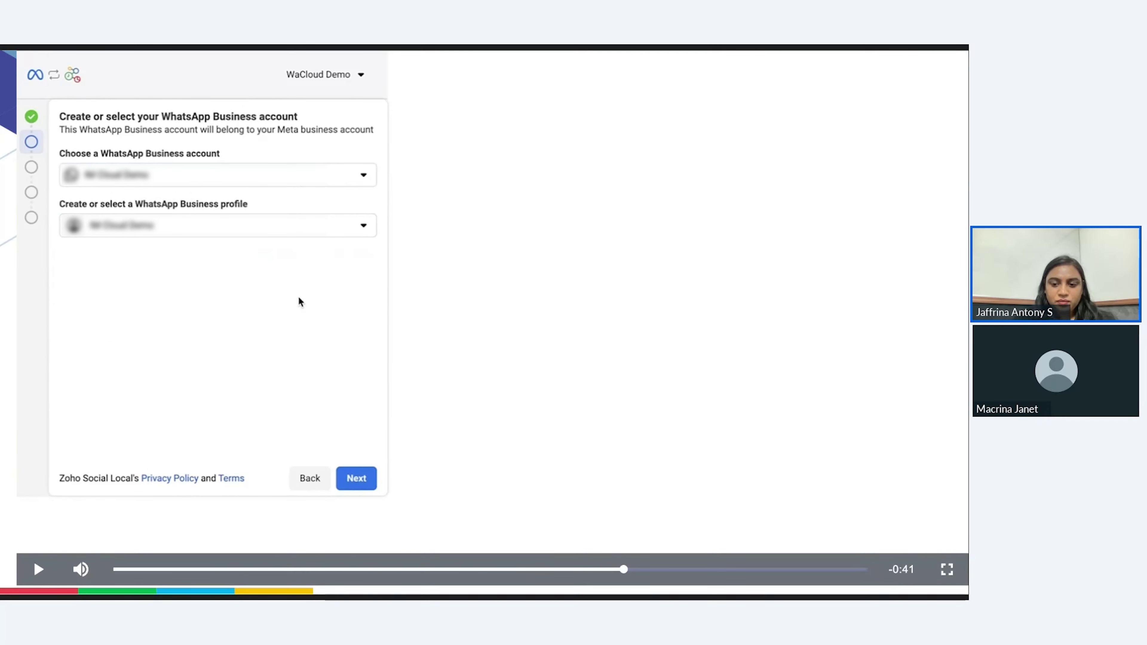
pyautogui.press('space')
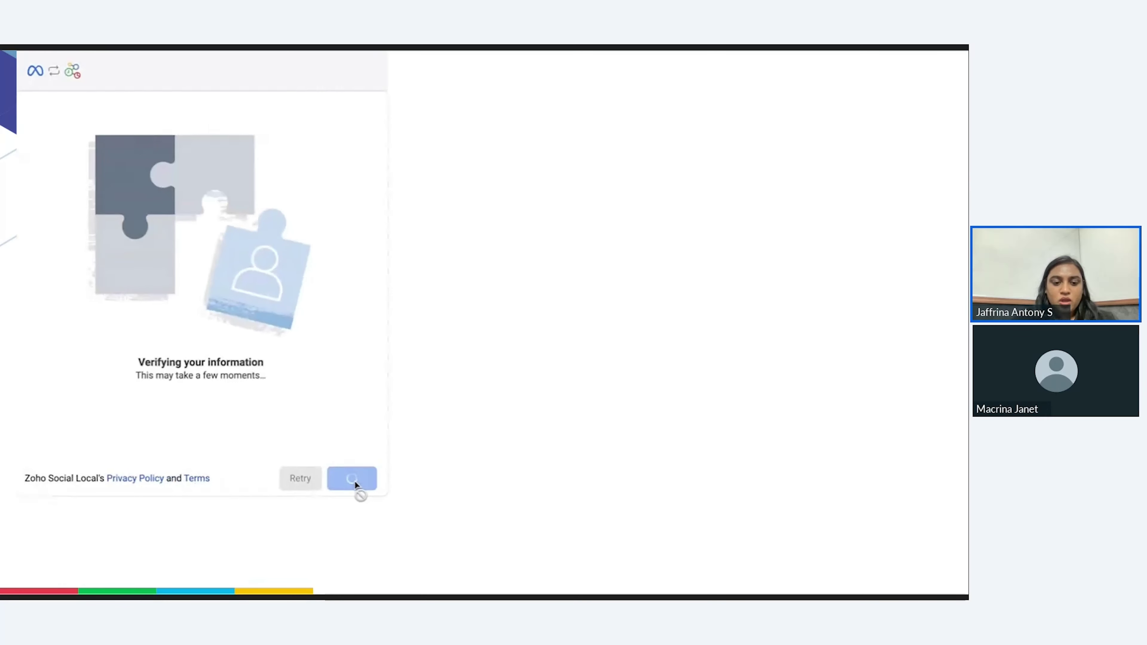
pyautogui.press('space')
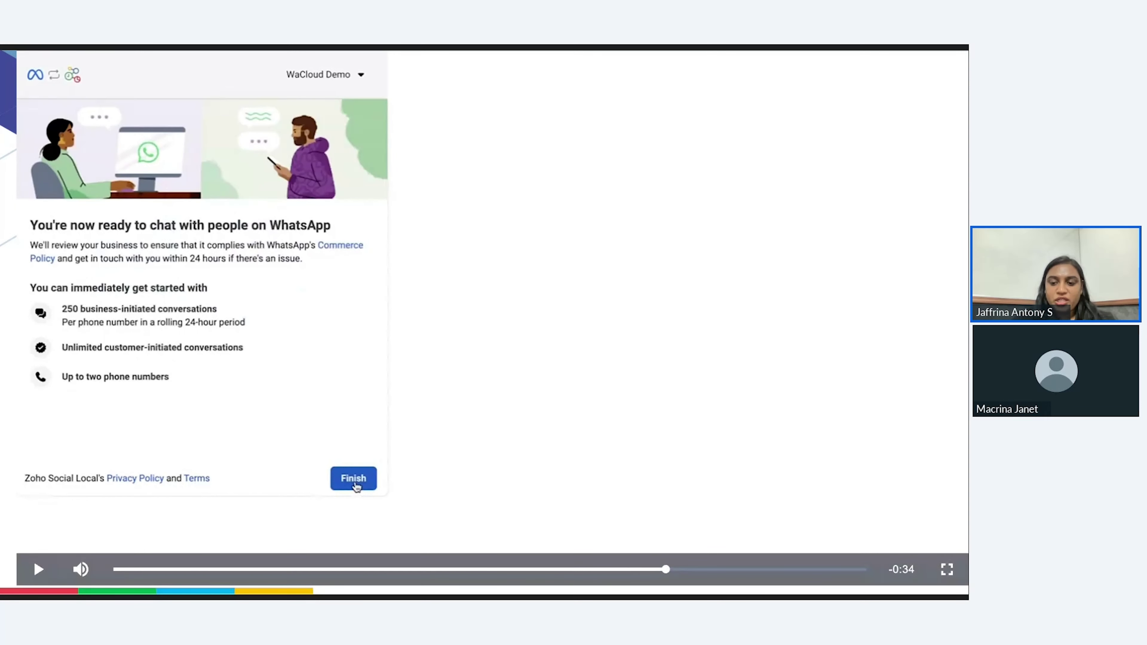
pyautogui.press('space')
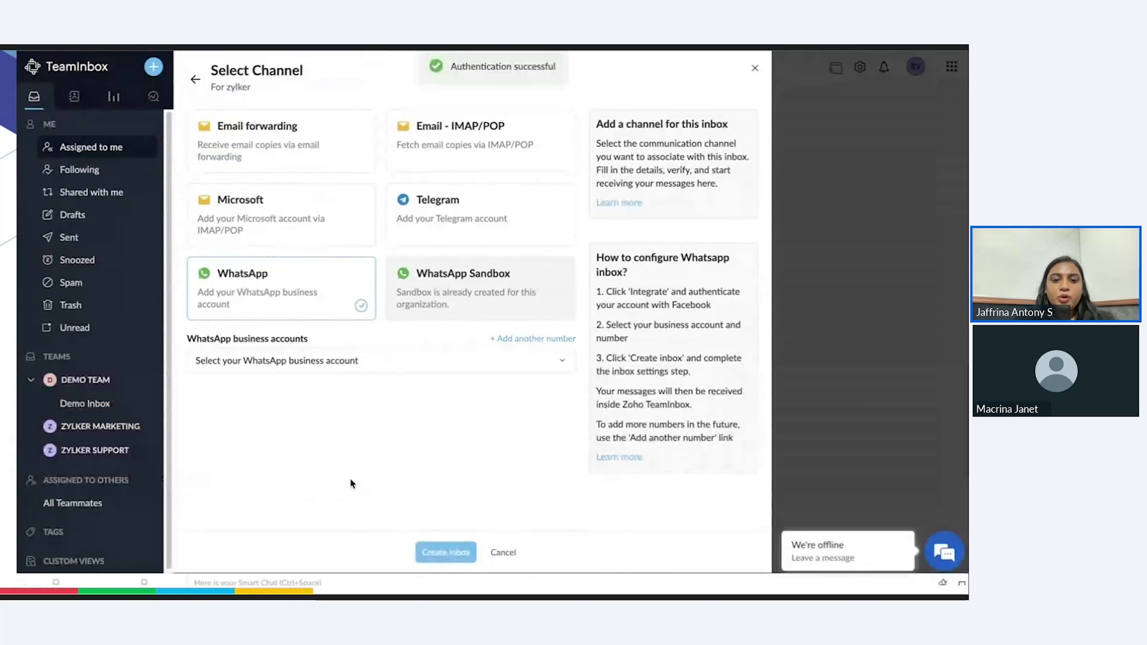
# - Follow the demo choosing the WhatsApp account and number, creating the zylker inbox, entering an invitee e-mail
pyautogui.press('space')
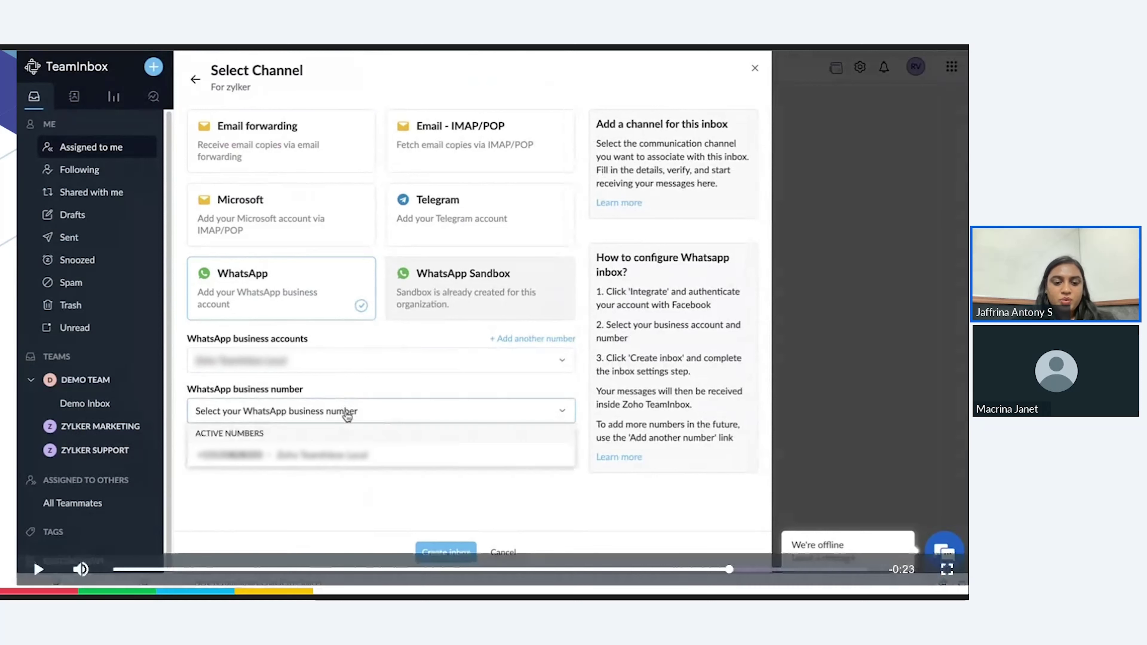
pyautogui.press('space')
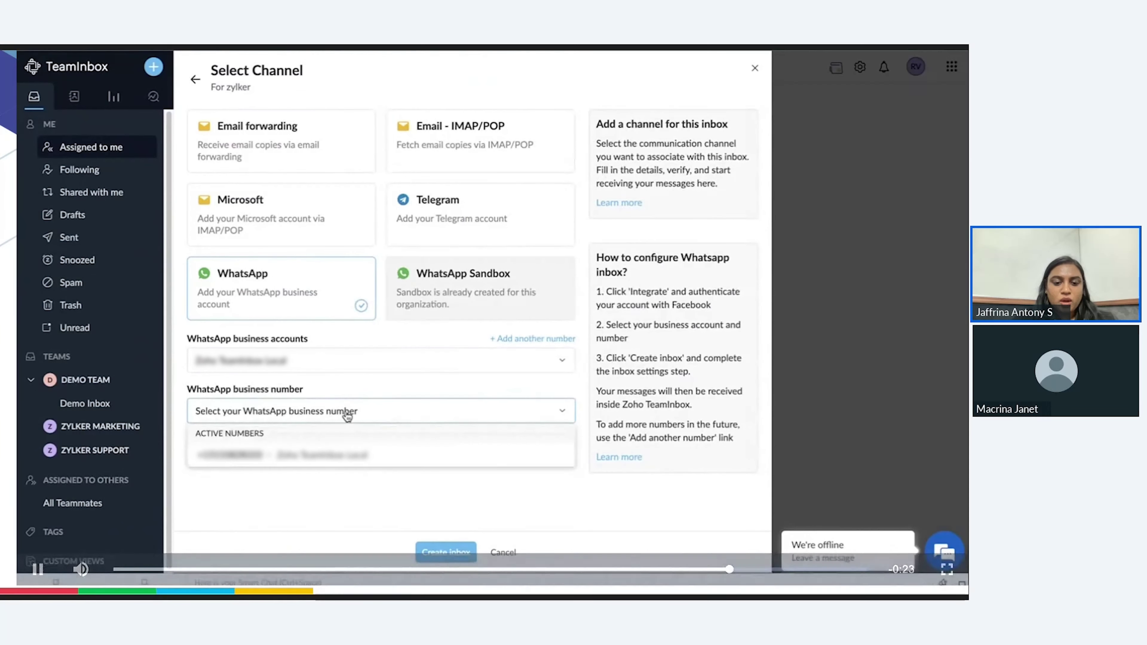
pyautogui.press('space')
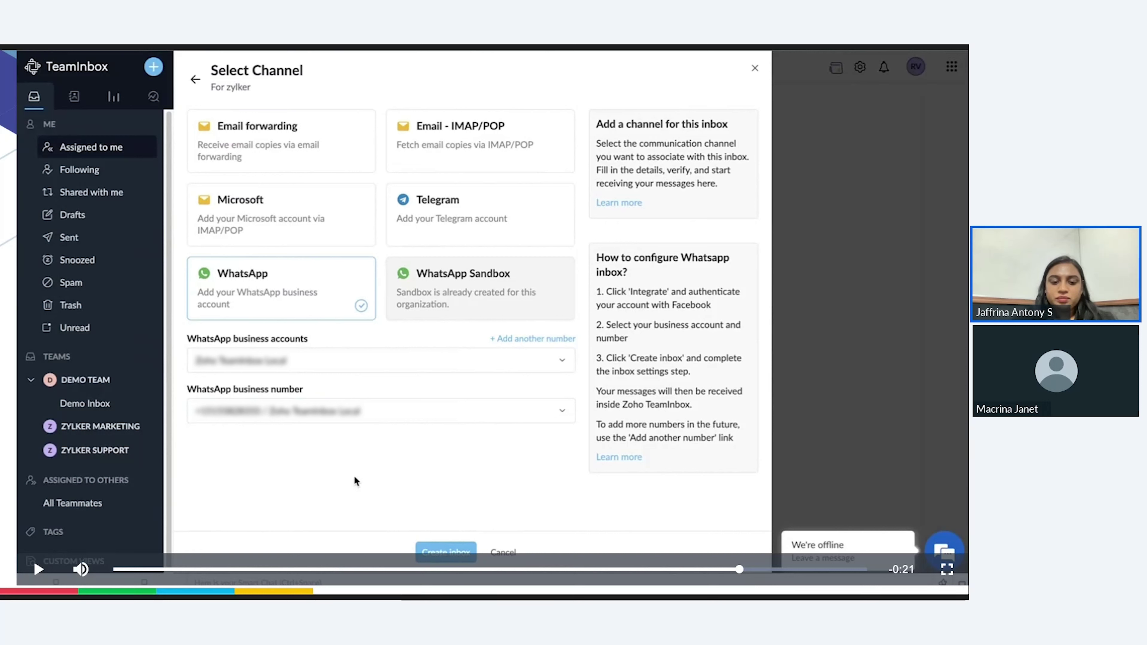
pyautogui.press('space')
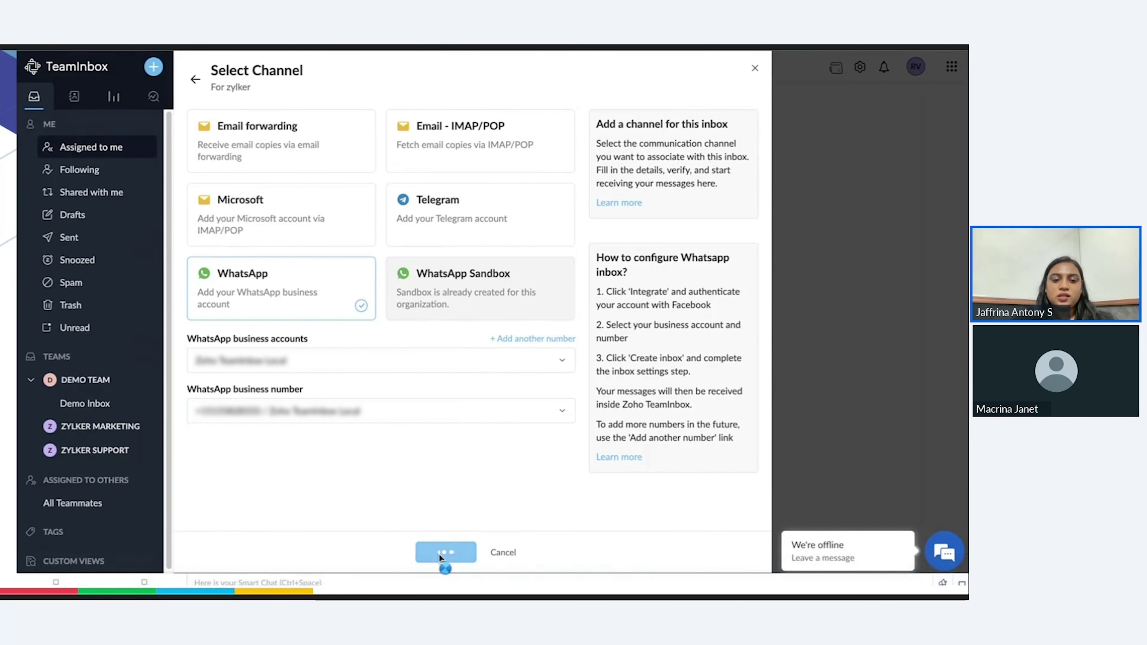
pyautogui.press('space')
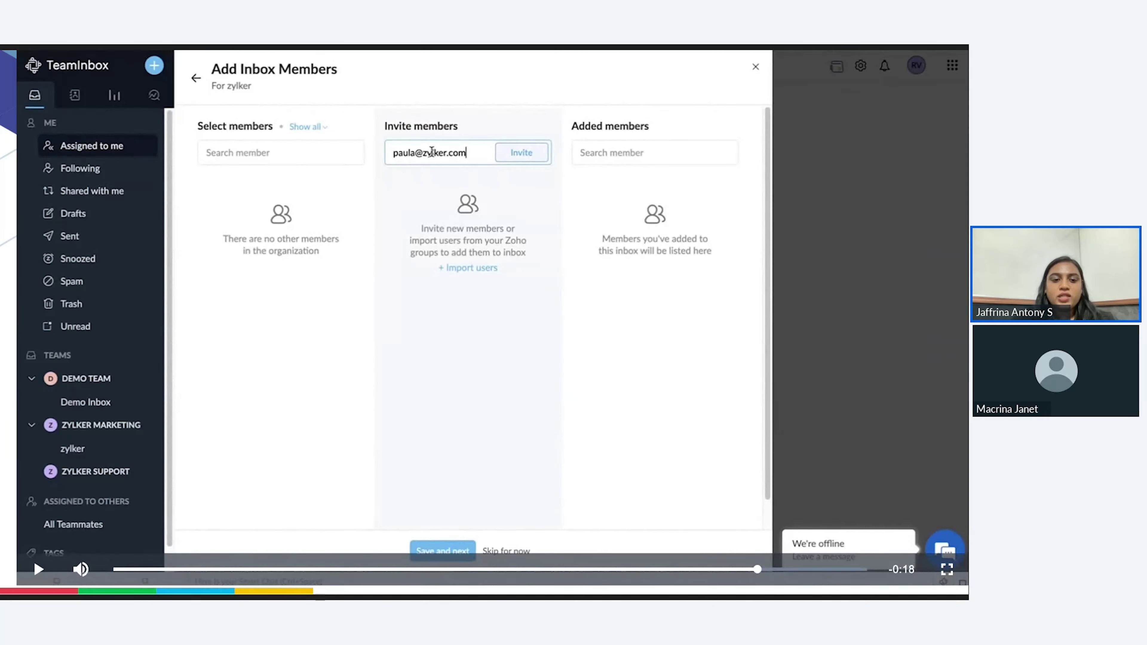
# - Play the demo through inviting the member and reaching the inbox's WhatsApp link settings
pyautogui.press('space')
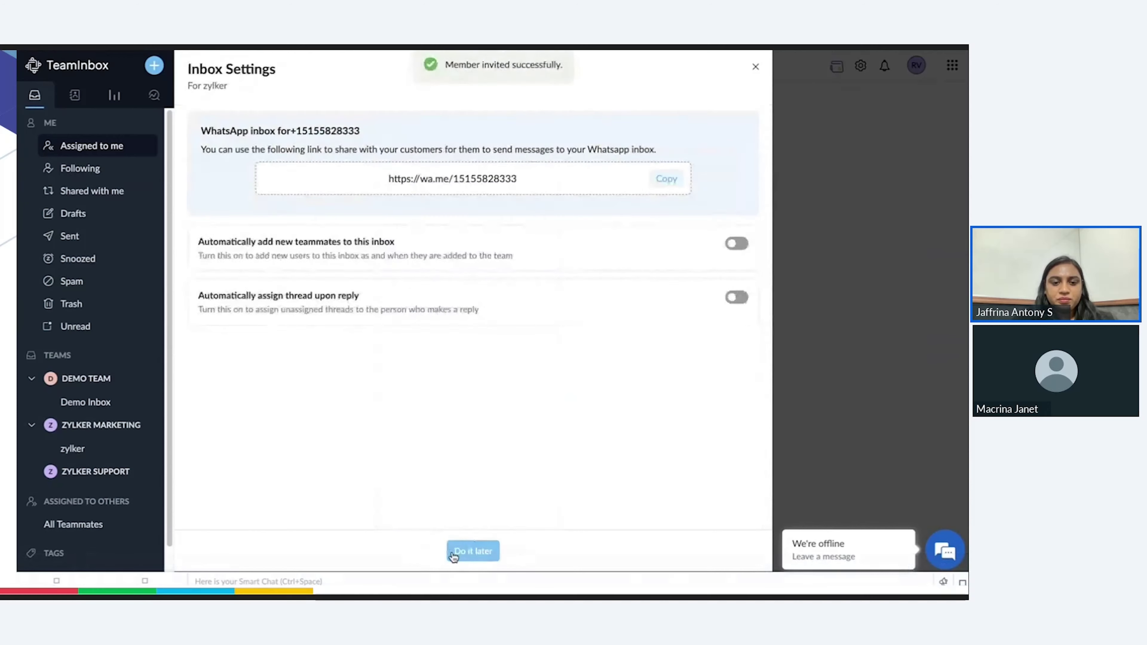
pyautogui.press('space')
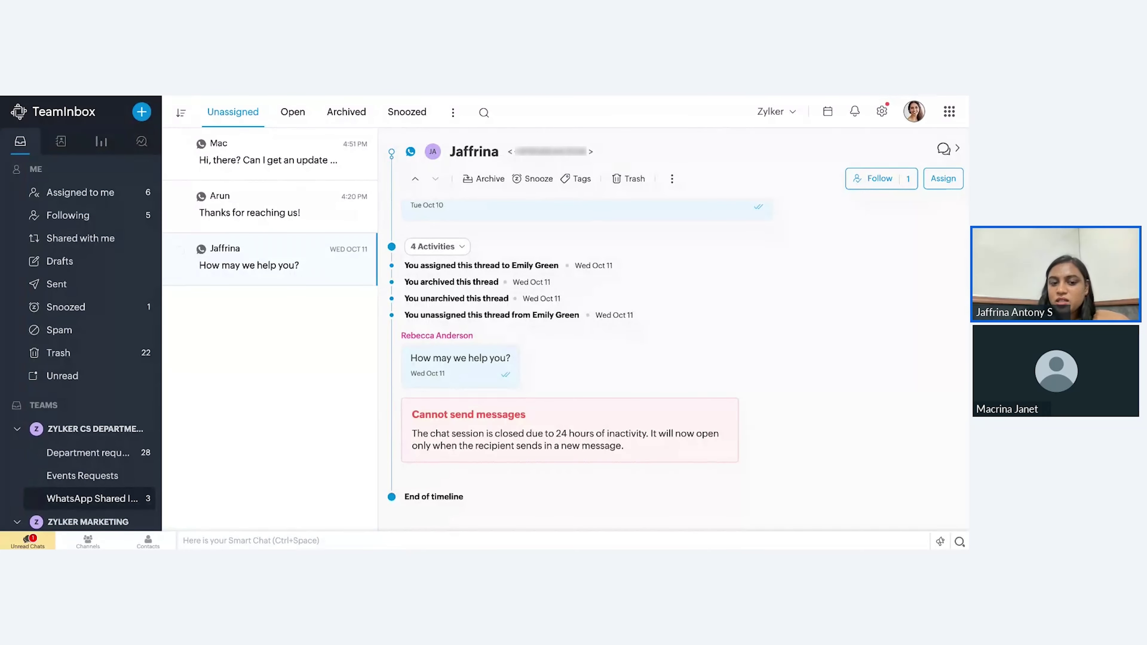
# - Collapse the closed chat's 4 Activities history after scrolling through the sidebar
pyautogui.scroll(-1, 81, 316)
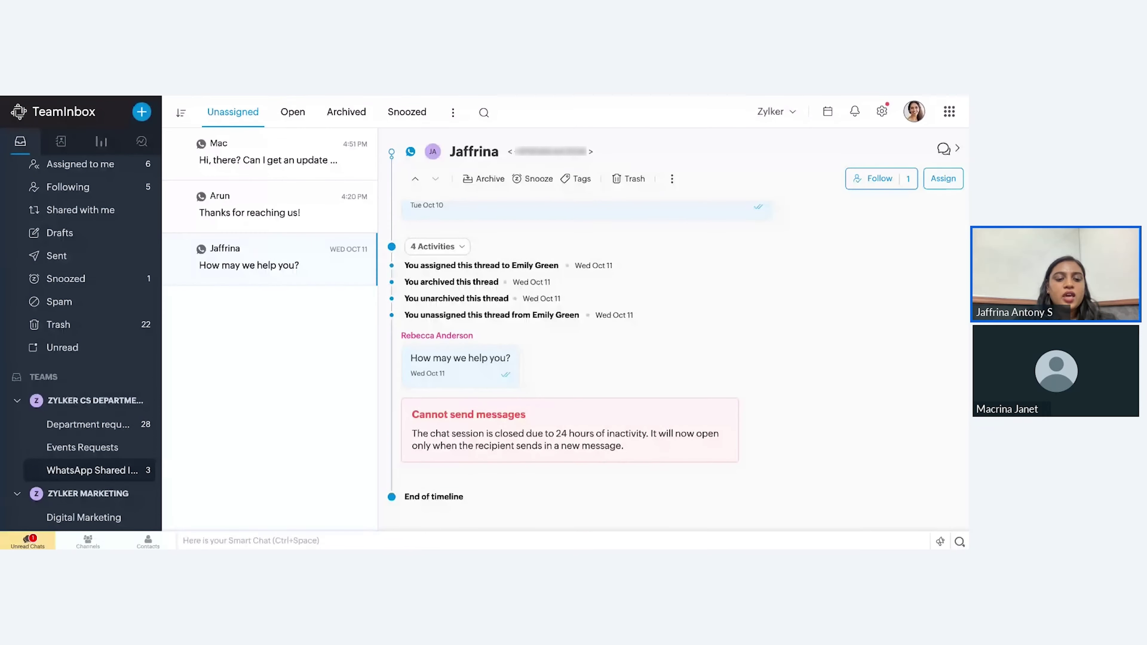
pyautogui.scroll(-3, 130, 382)
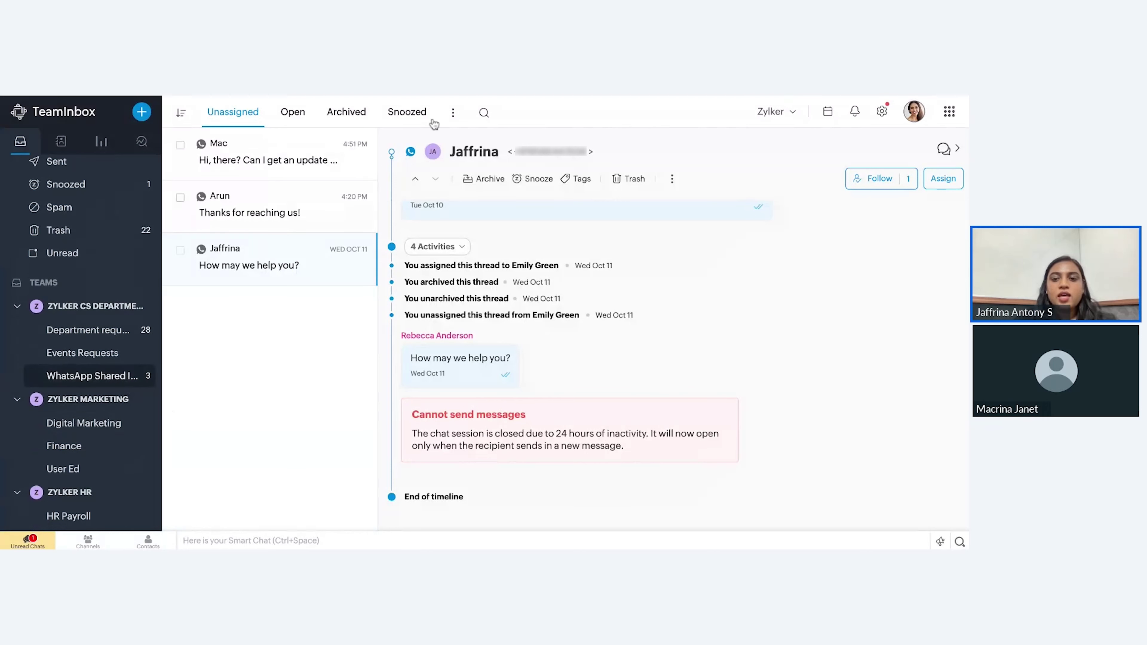
pyautogui.scroll(3, 568, 315)
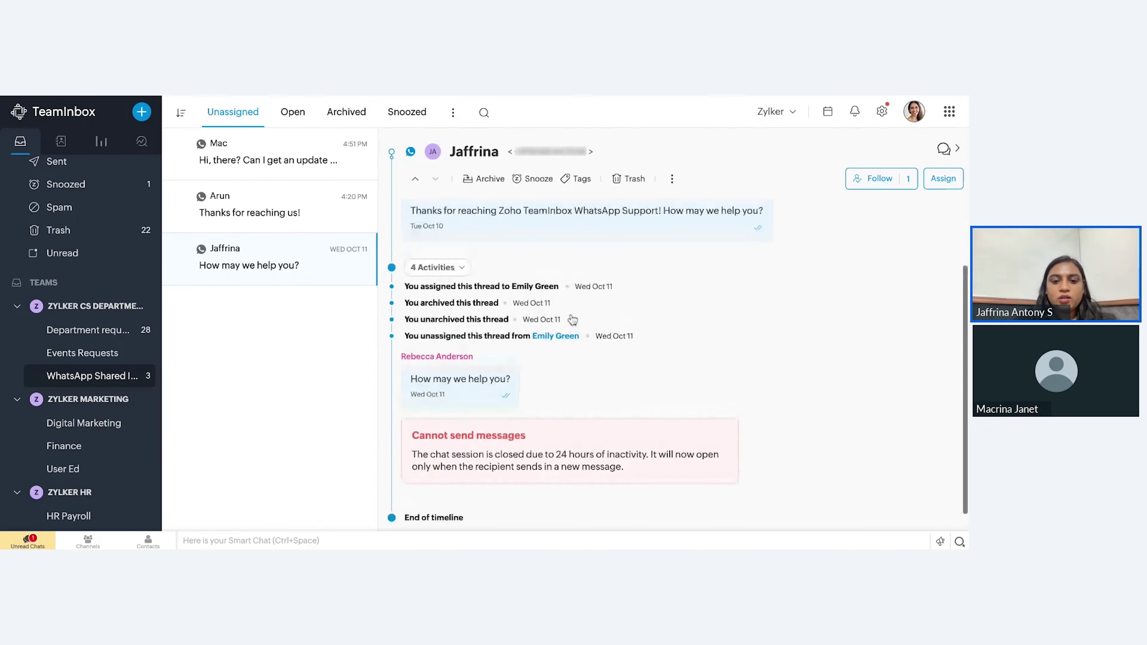
pyautogui.click(448, 340)
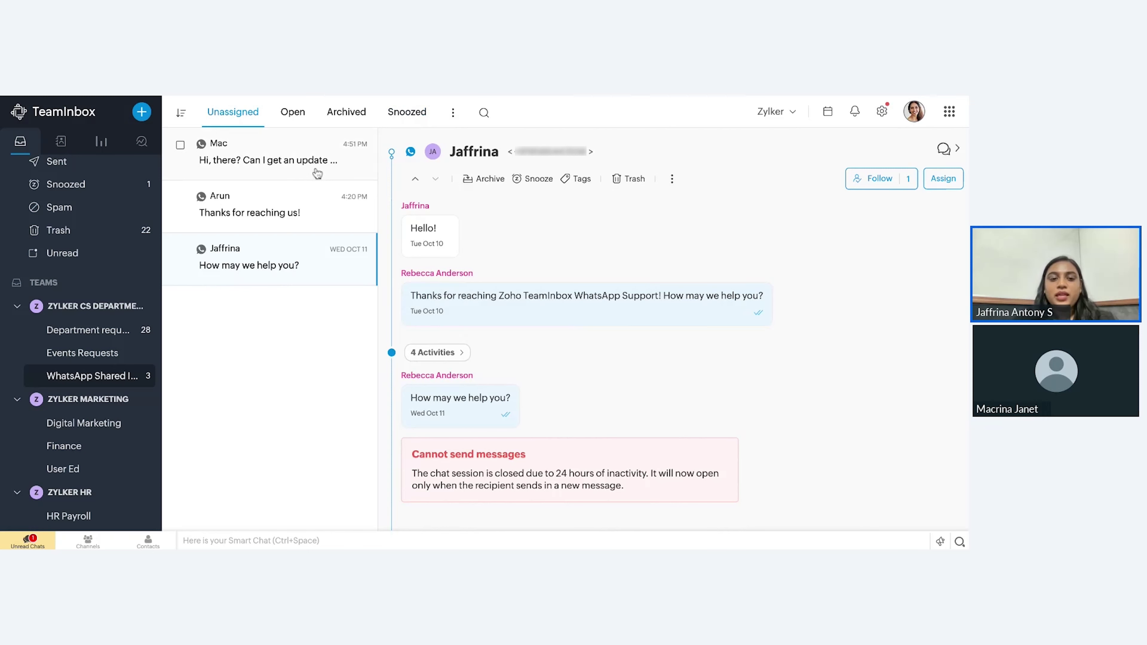
# - Open the conversation ending 'Thanks for reaching us!'
pyautogui.scroll(-1, 486, 321)
pyautogui.scroll(1, 486, 320)
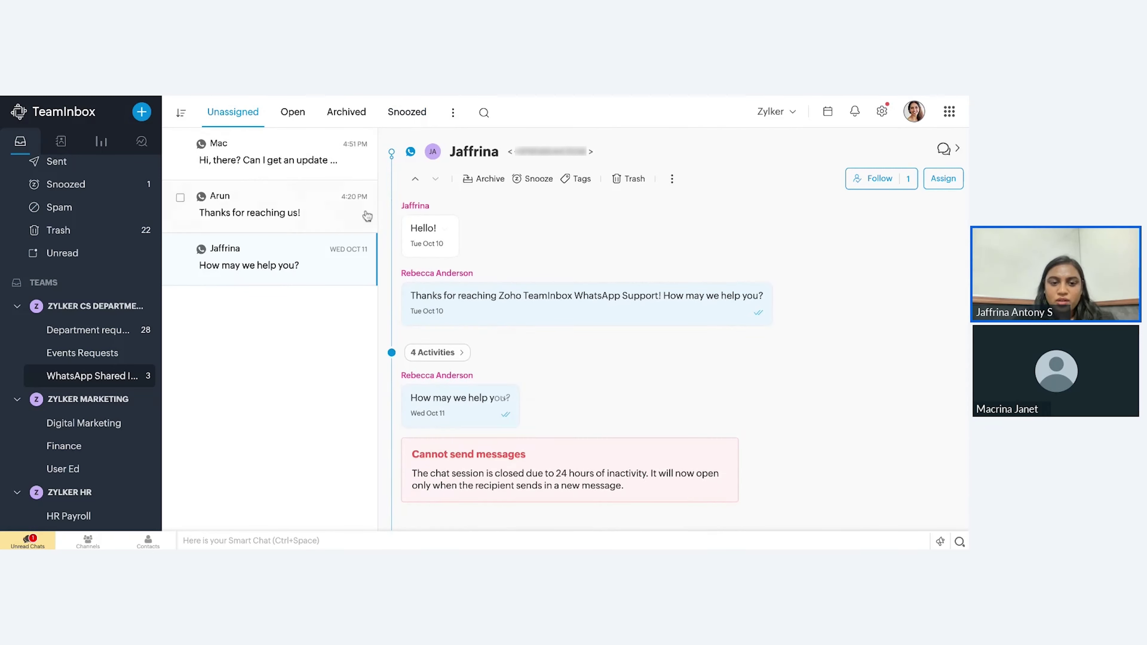
pyautogui.click(334, 217)
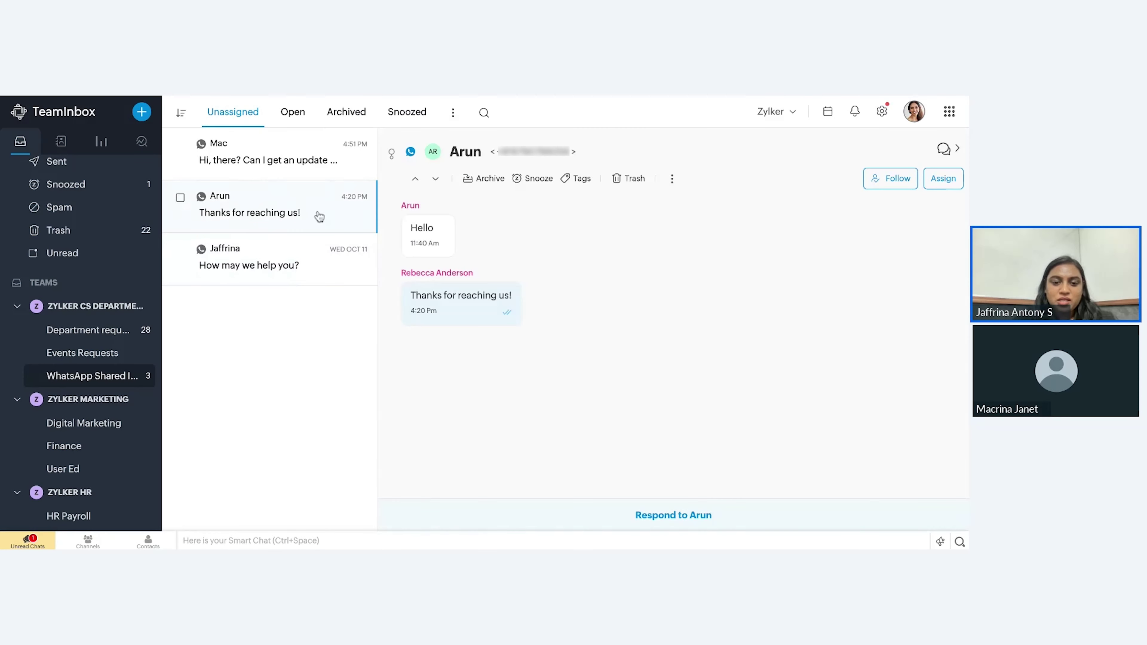
# - Reply 'Thanks' to the customer who wrote Hello
pyautogui.click(658, 524)
pyautogui.write('Thanks')
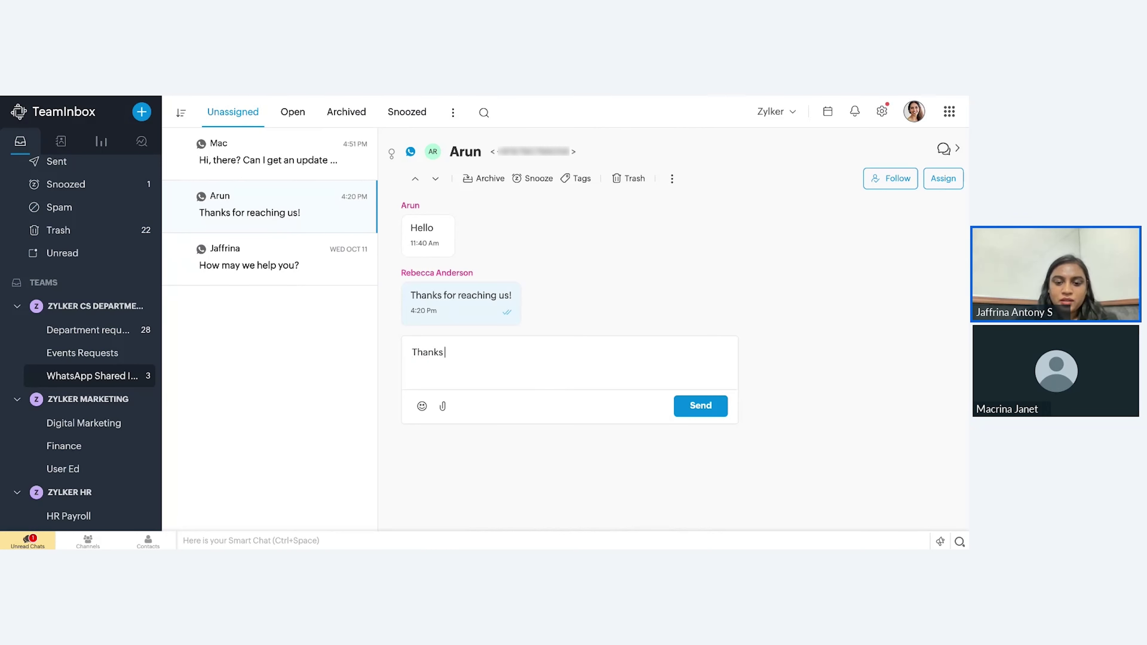
pyautogui.click(695, 412)
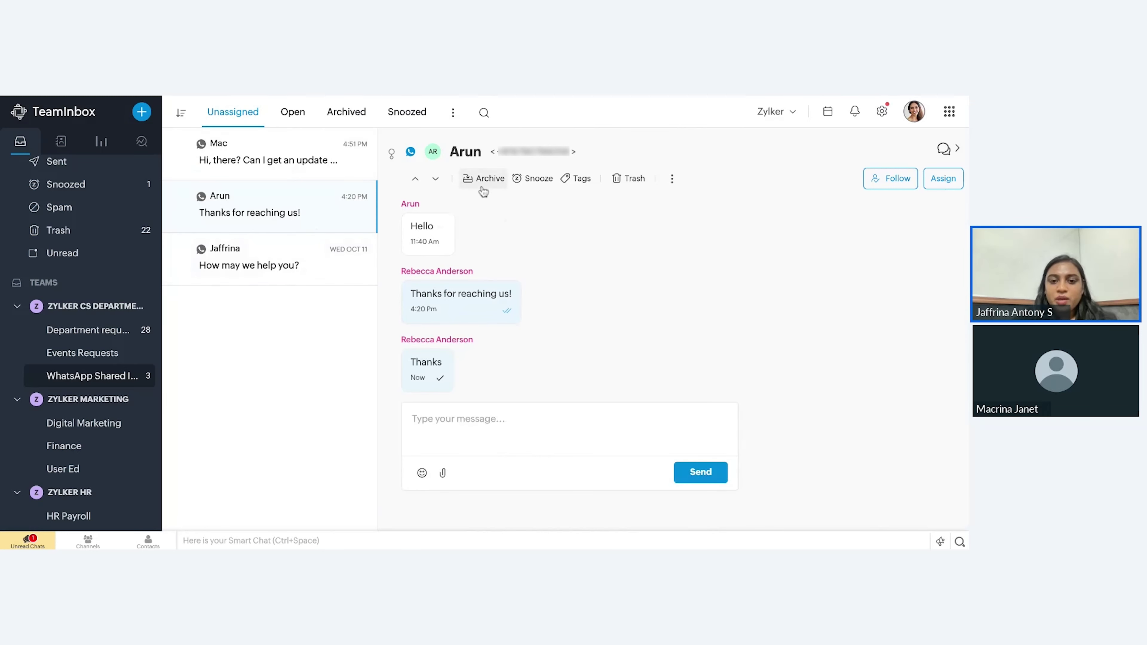
# - Check the available tags without tagging, then view the members available for assignment
pyautogui.click(581, 183)
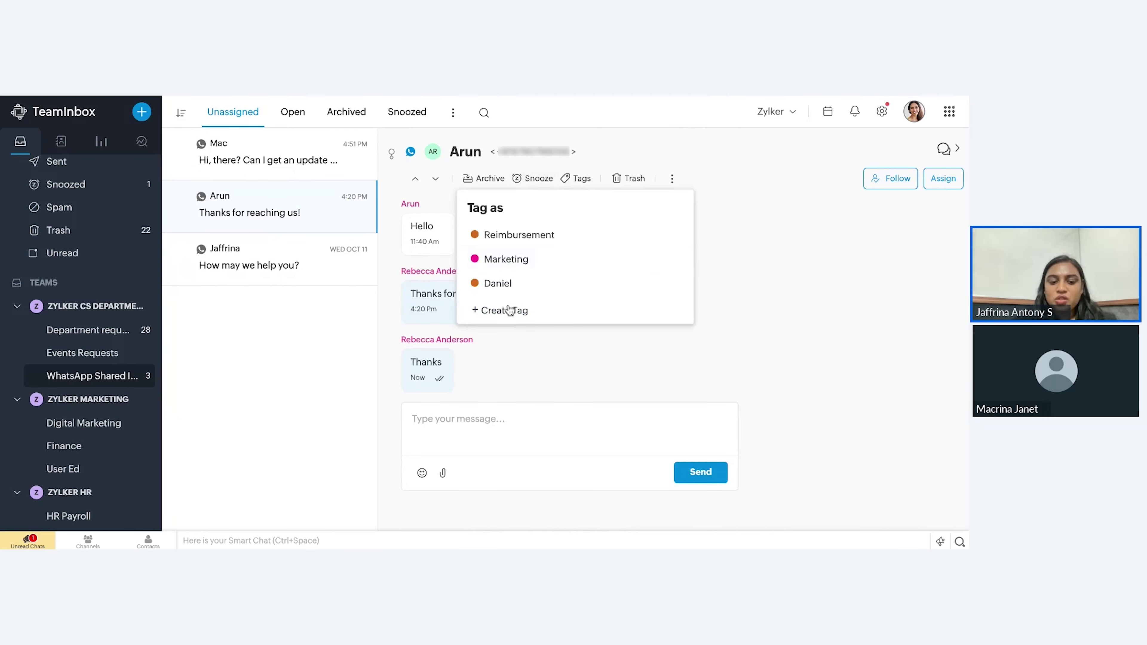
pyautogui.click(771, 248)
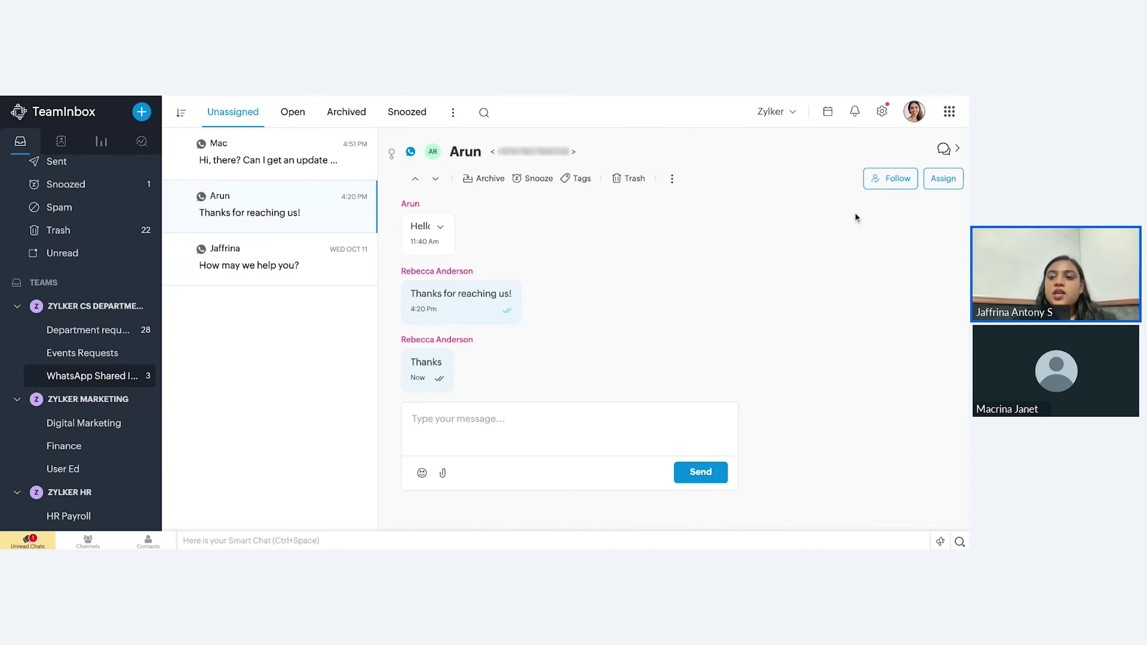
pyautogui.click(941, 180)
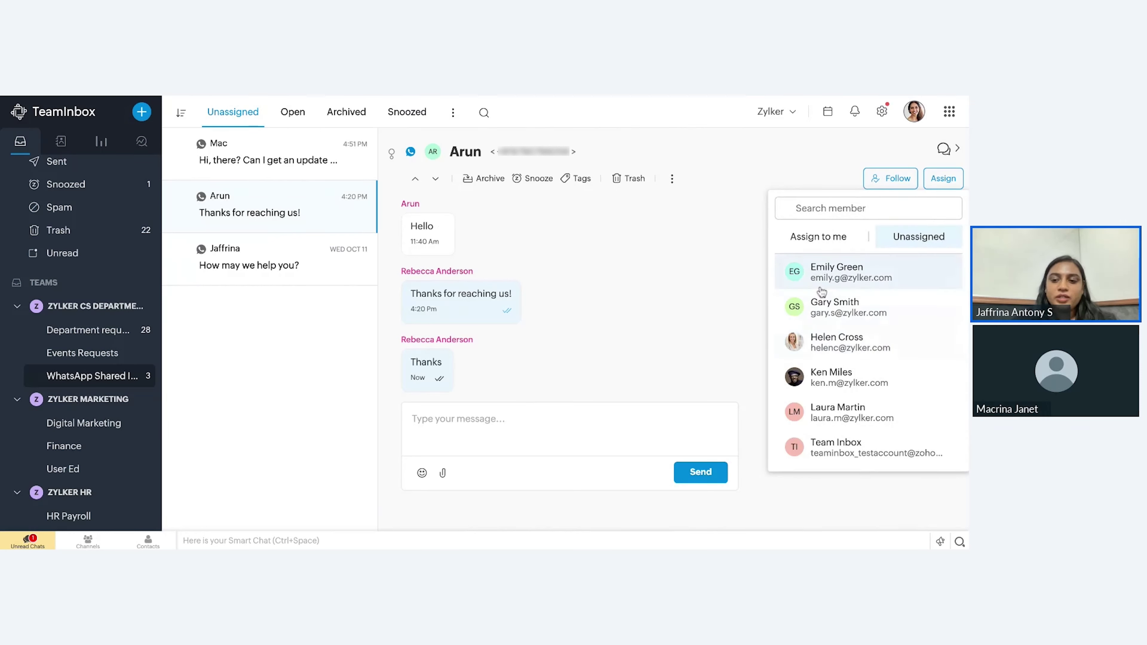
# - Dismiss the member list unassigned and open the internal comments panel to write a comment
pyautogui.click(721, 275)
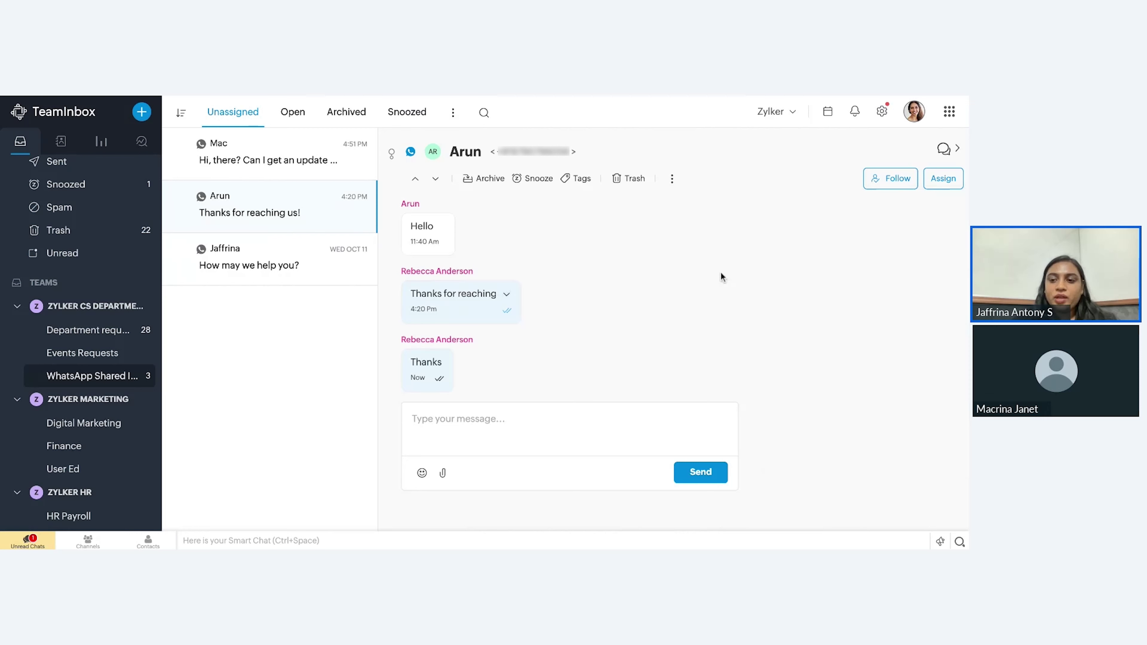
pyautogui.click(945, 149)
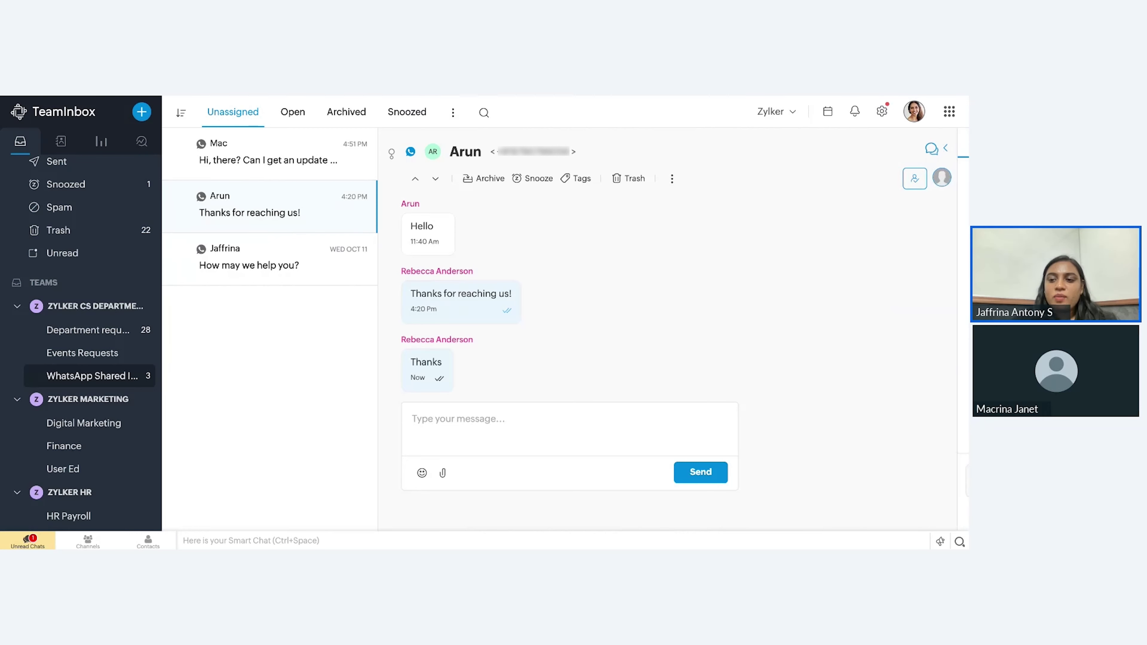
pyautogui.click(793, 480)
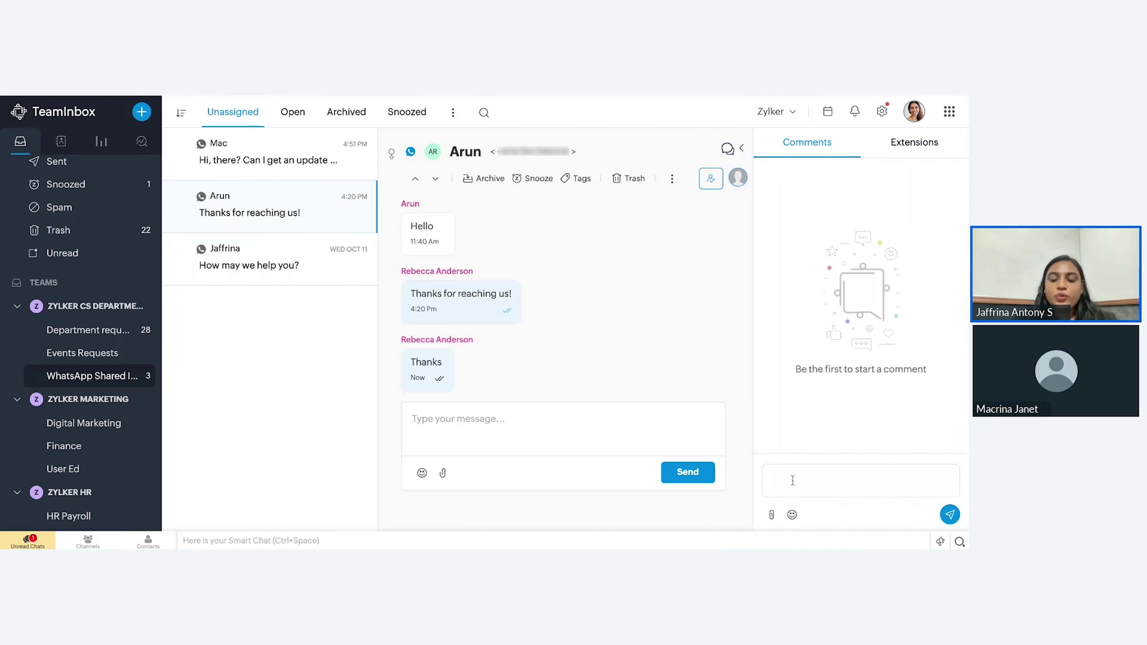
# - Try an @m mention, clear it, then open the 'How may we help you?' conversation
pyautogui.write('@m')
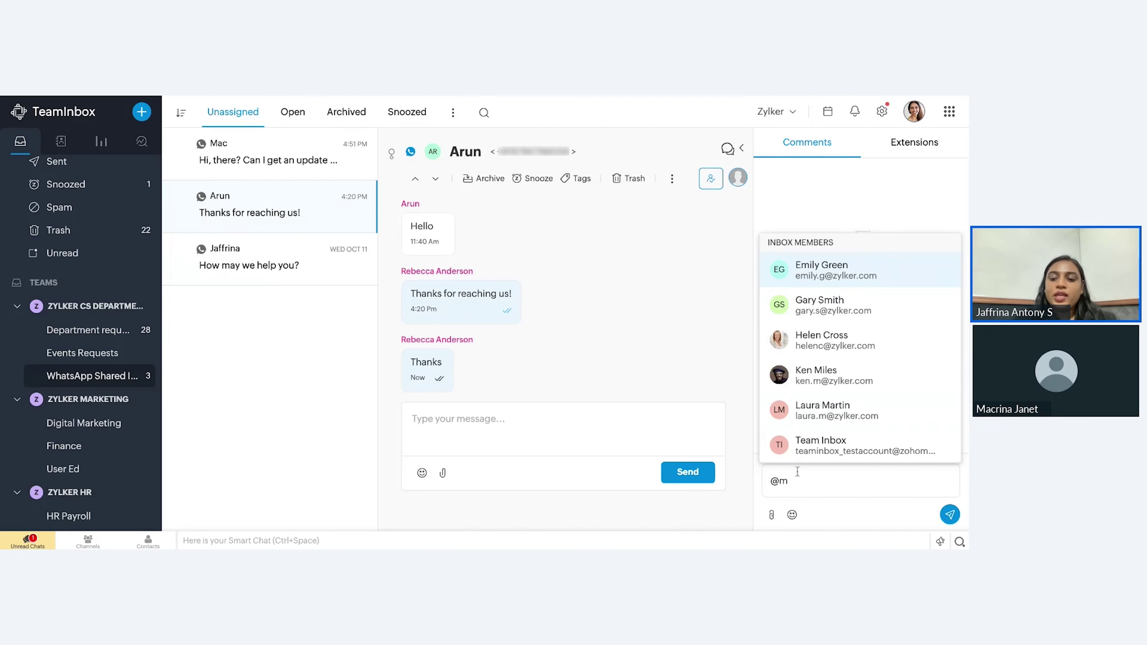
pyautogui.press('Escape')
pyautogui.press('BackSpace')
pyautogui.press('BackSpace')
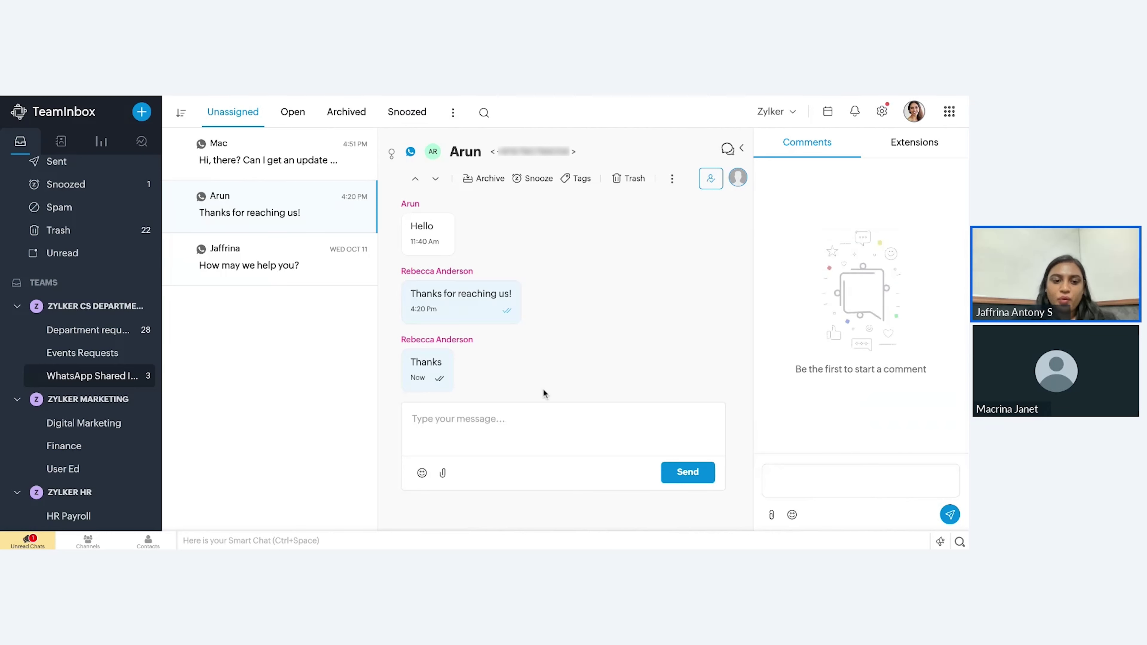
pyautogui.click(262, 258)
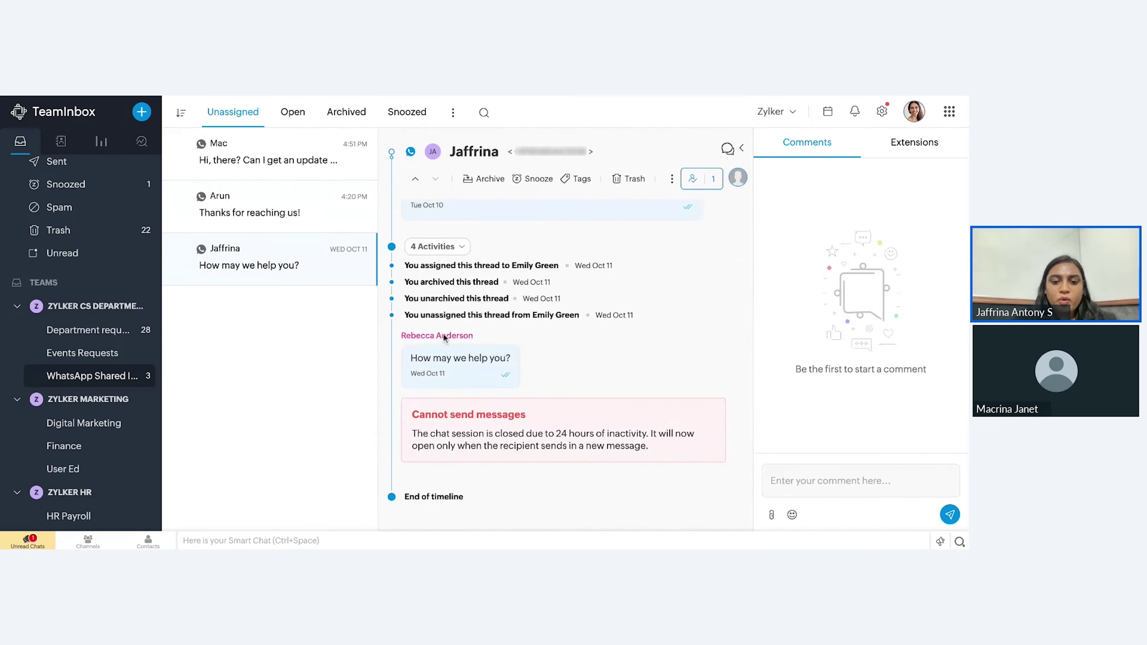
# - Collapse and re-expand the thread's 4 activity entries, then highlight them with the sender line
pyautogui.click(435, 249)
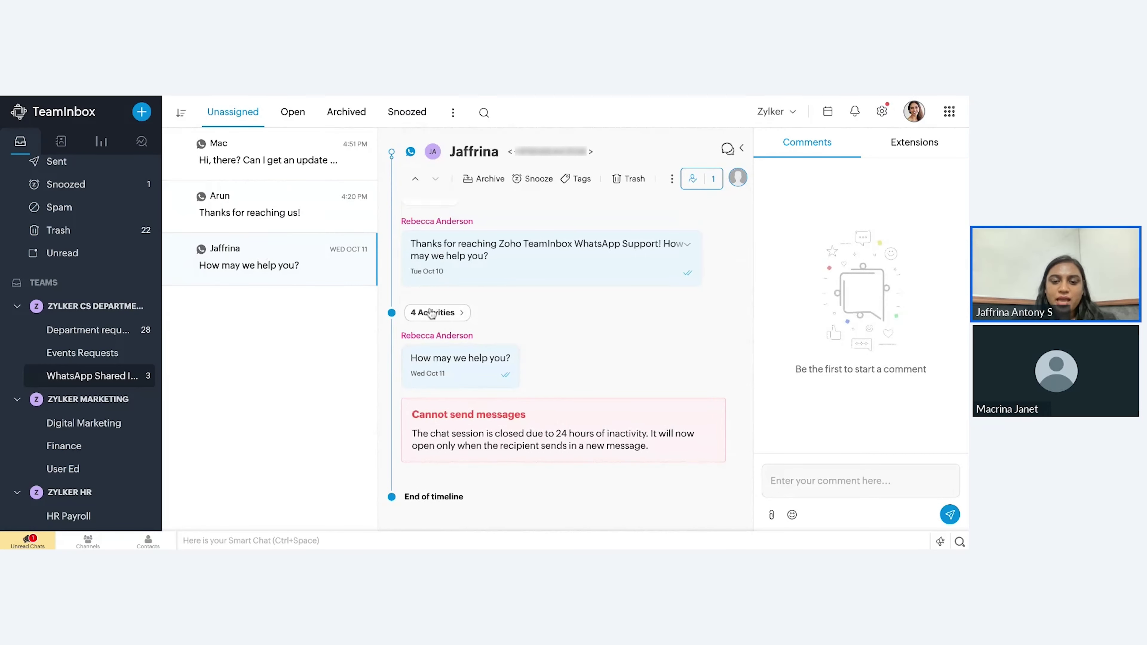
pyautogui.click(447, 315)
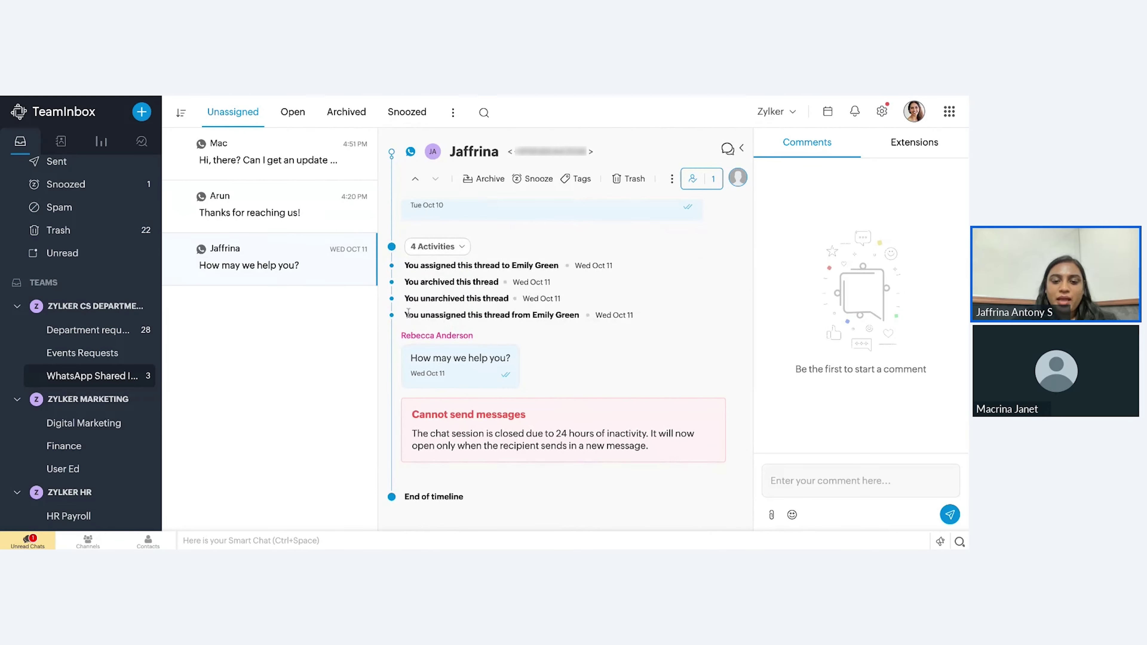
pyautogui.moveTo(407, 266); pyautogui.dragTo(578, 315)
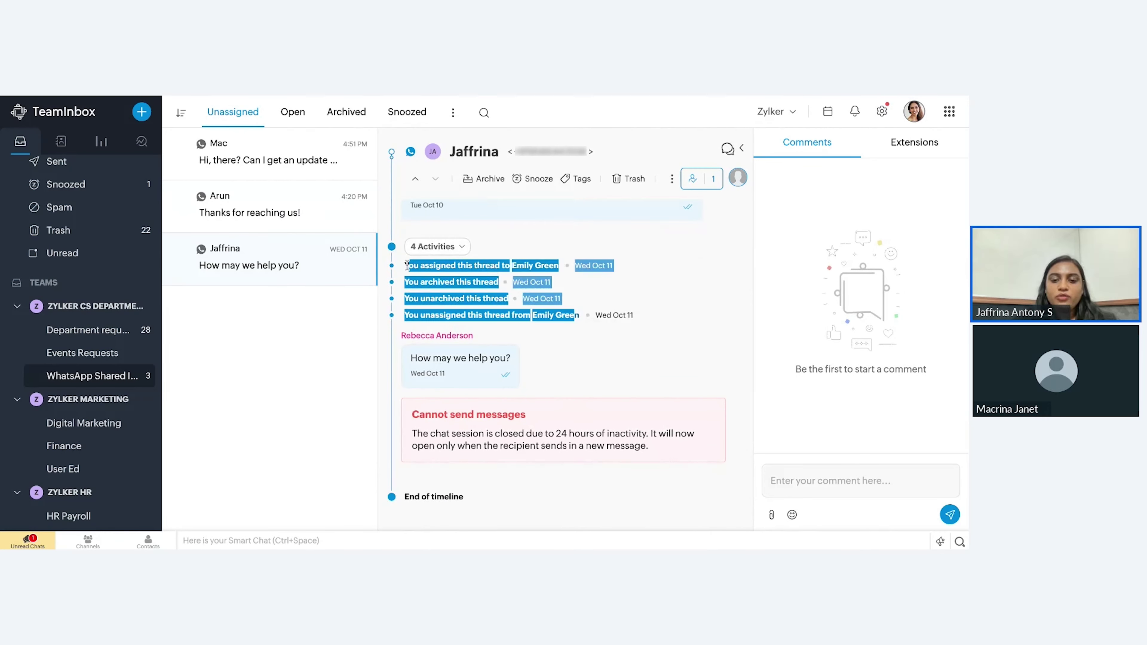
pyautogui.click(565, 333)
pyautogui.moveTo(405, 266); pyautogui.dragTo(560, 339)
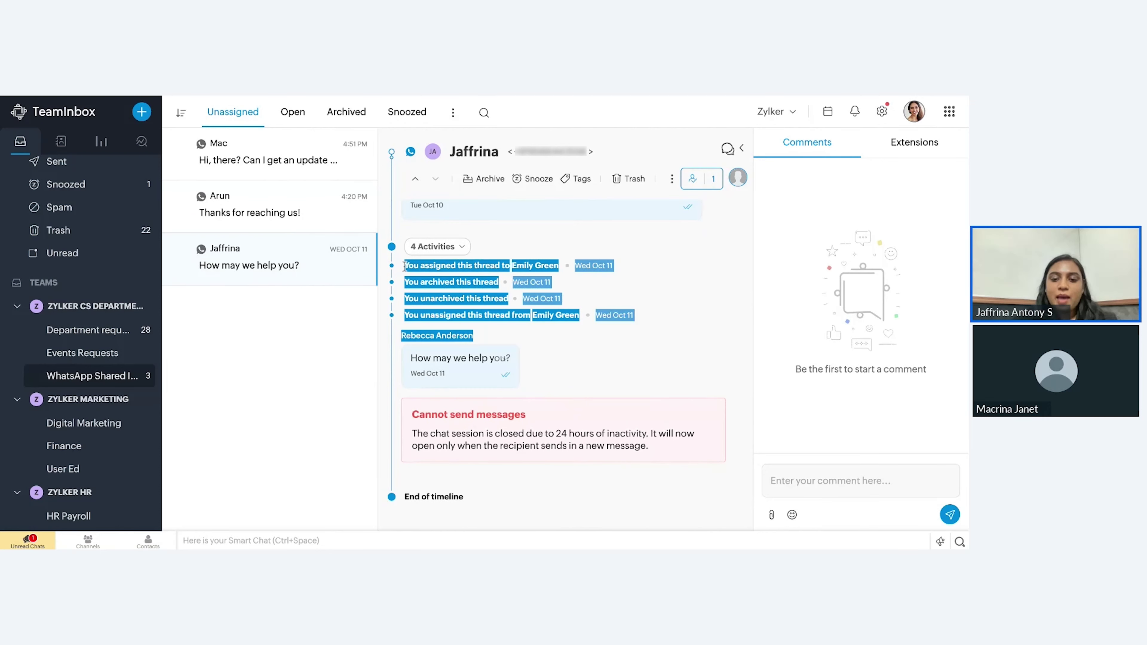
pyautogui.click(559, 344)
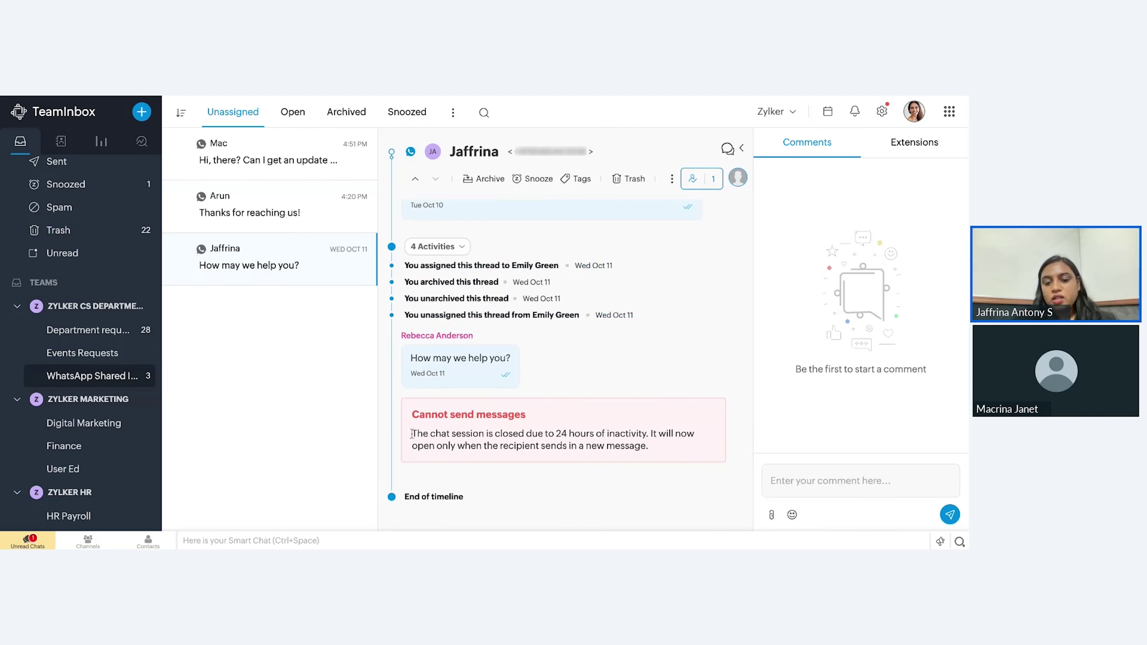
# - Highlight the 'Cannot send messages' inactivity warning, then reopen the 'Thanks for reaching us!' conversation
pyautogui.moveTo(410, 415); pyautogui.dragTo(522, 415)
pyautogui.click(500, 425)
pyautogui.moveTo(410, 432); pyautogui.dragTo(456, 454)
pyautogui.click(410, 437)
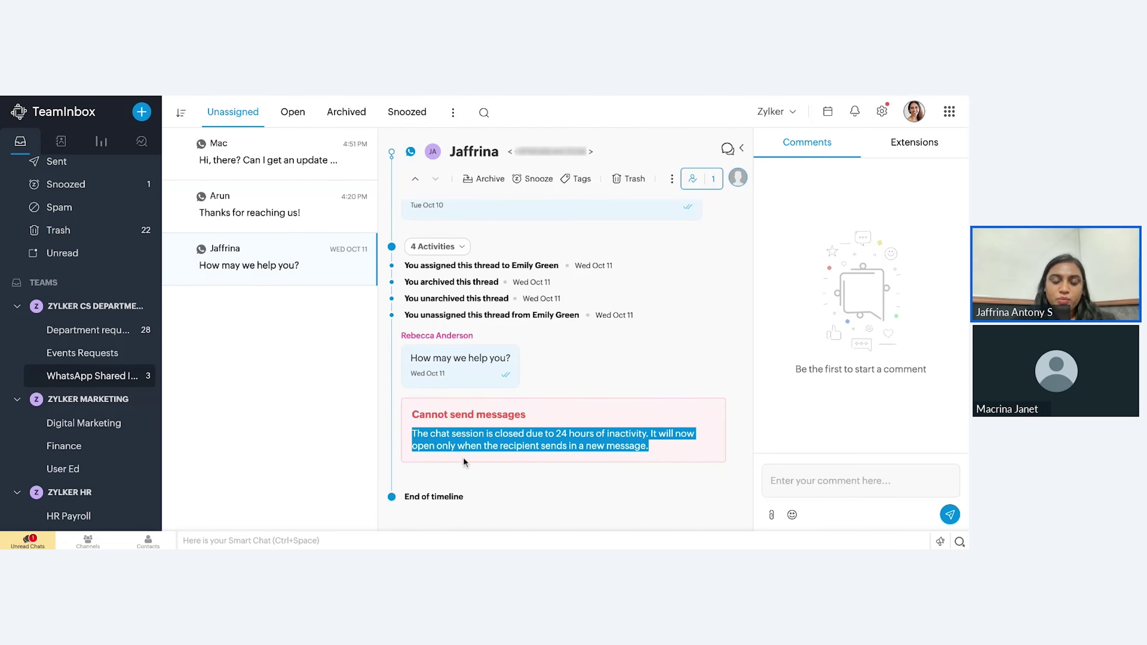
pyautogui.click(464, 457)
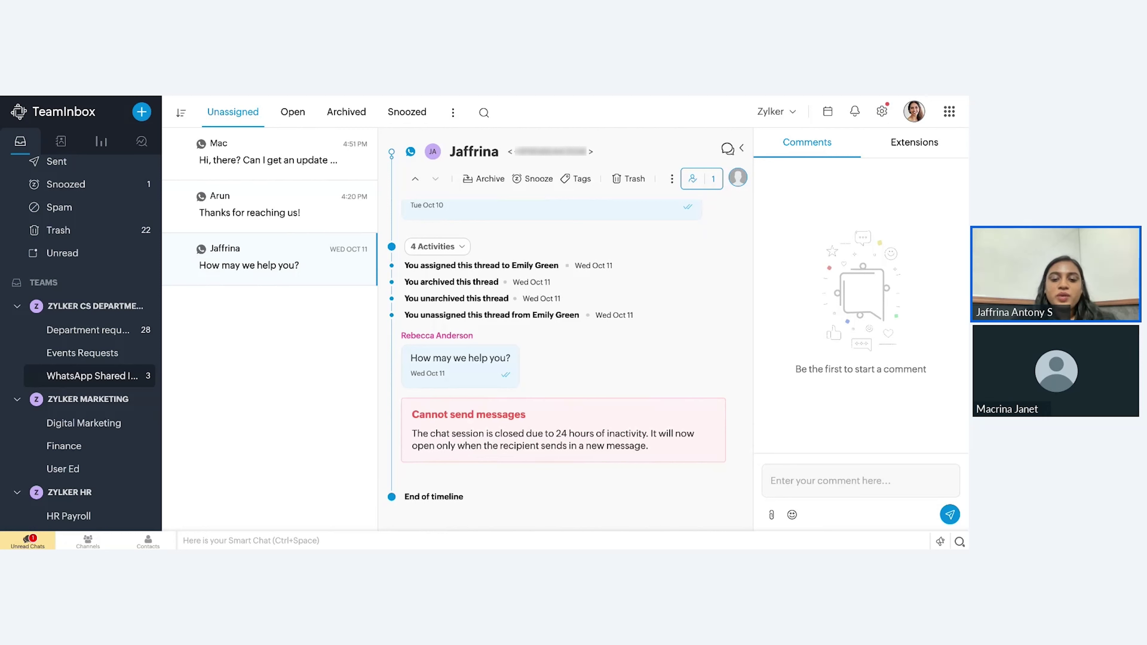
pyautogui.click(312, 221)
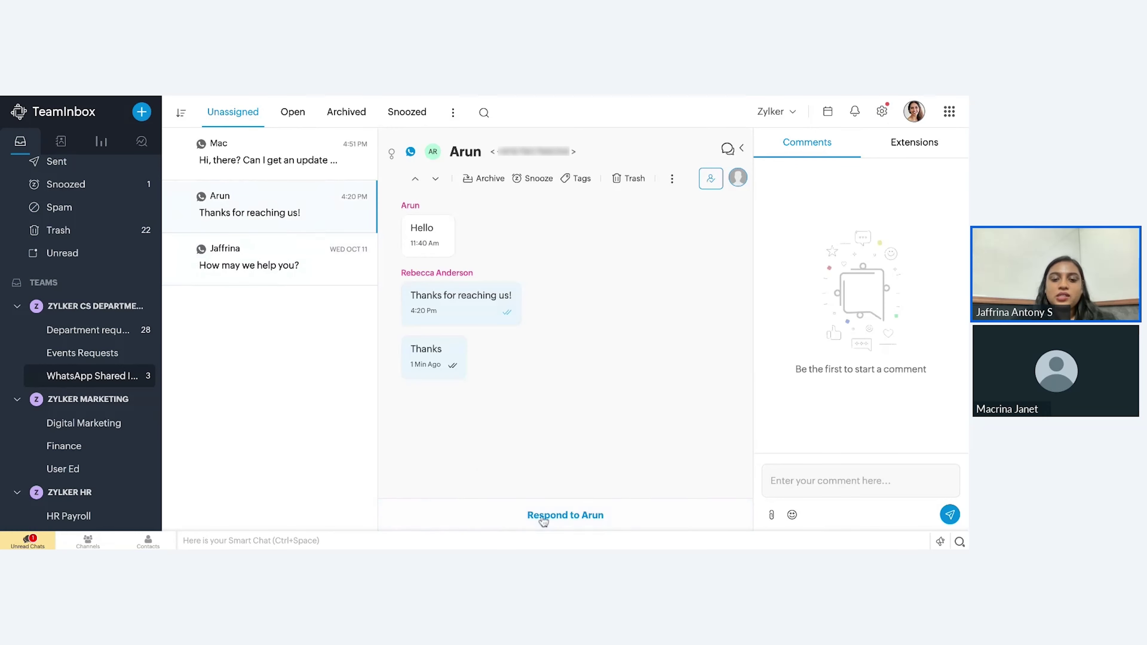